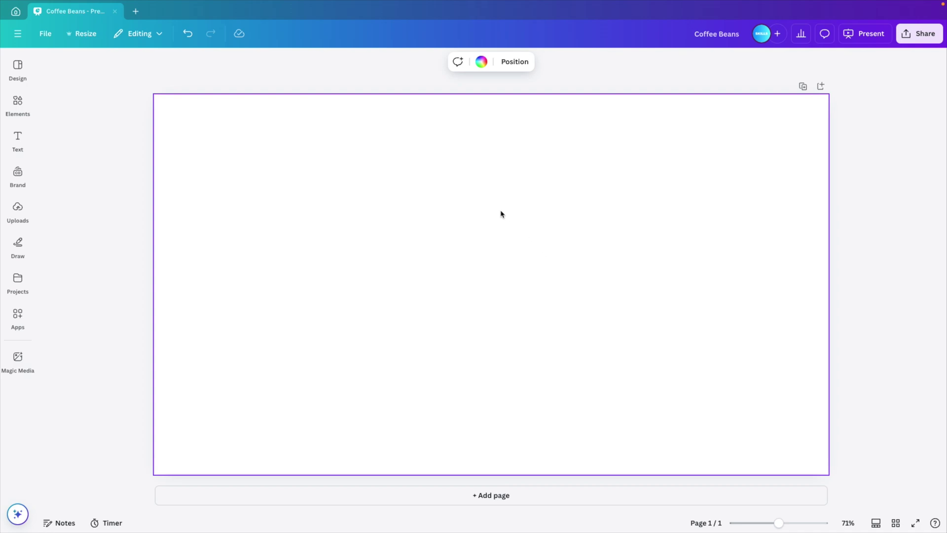
Step: Fill the slide background with a teal swatch found by searching 'green'
left_click(481, 62)
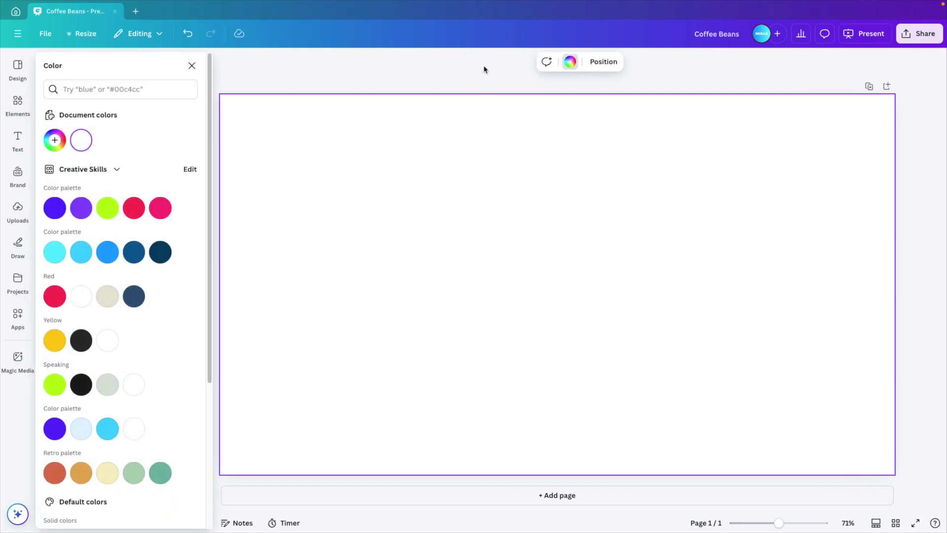
left_click(106, 89)
type("green")
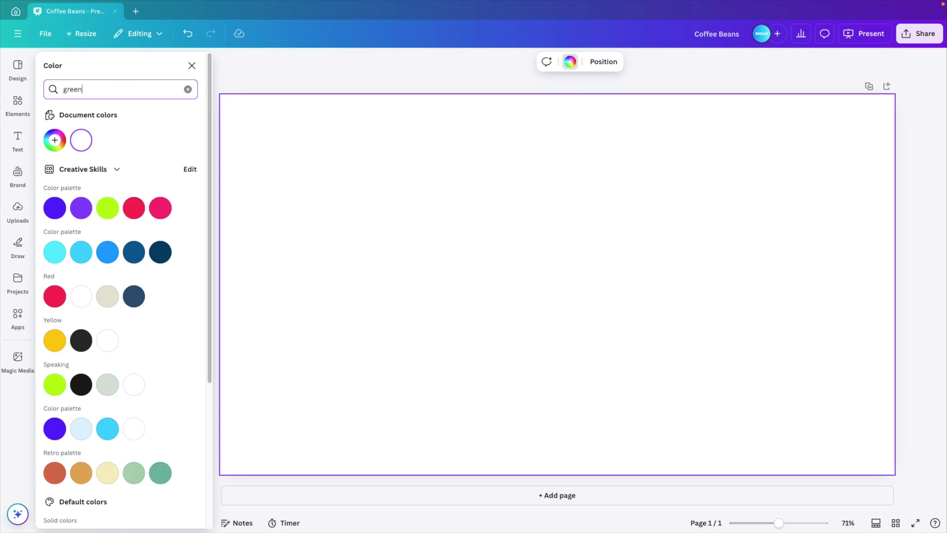
scroll(109, 333, "down", 2)
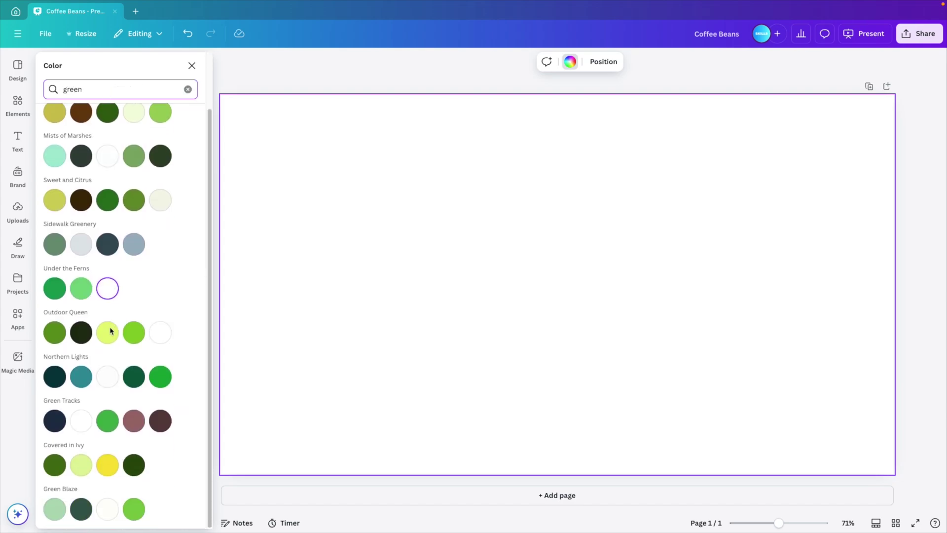
left_click(81, 379)
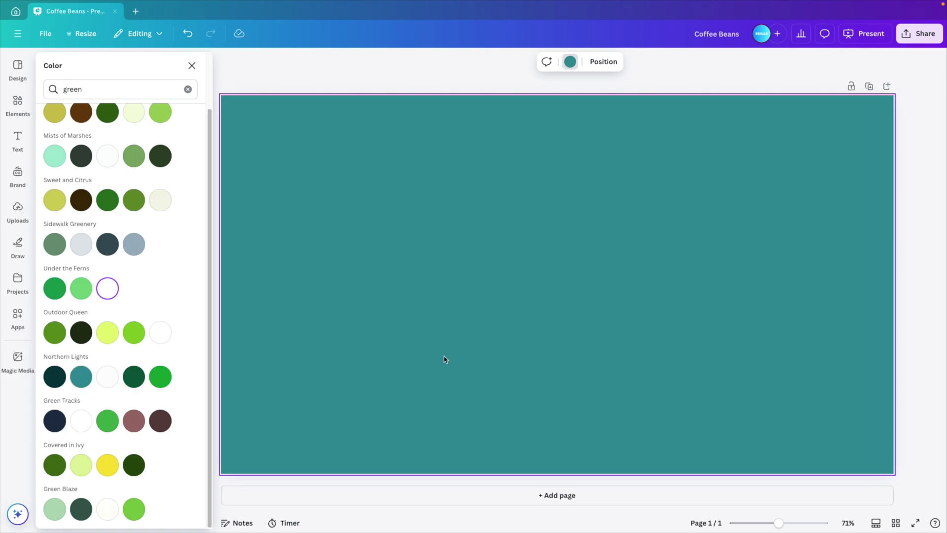
scroll(203, 205, "up", 3)
left_click(188, 89)
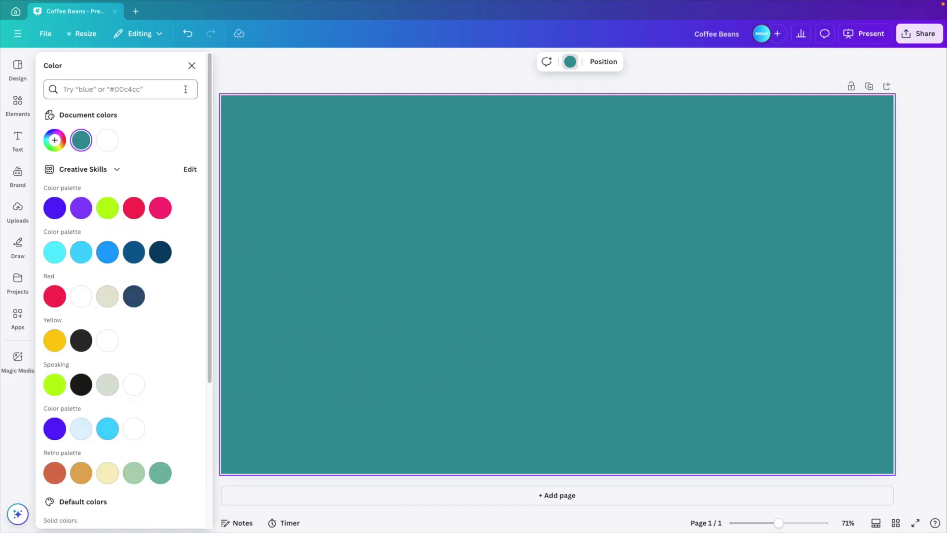
Step: Turn the background colour into a radial gradient with its two stops swapped
left_click(56, 141)
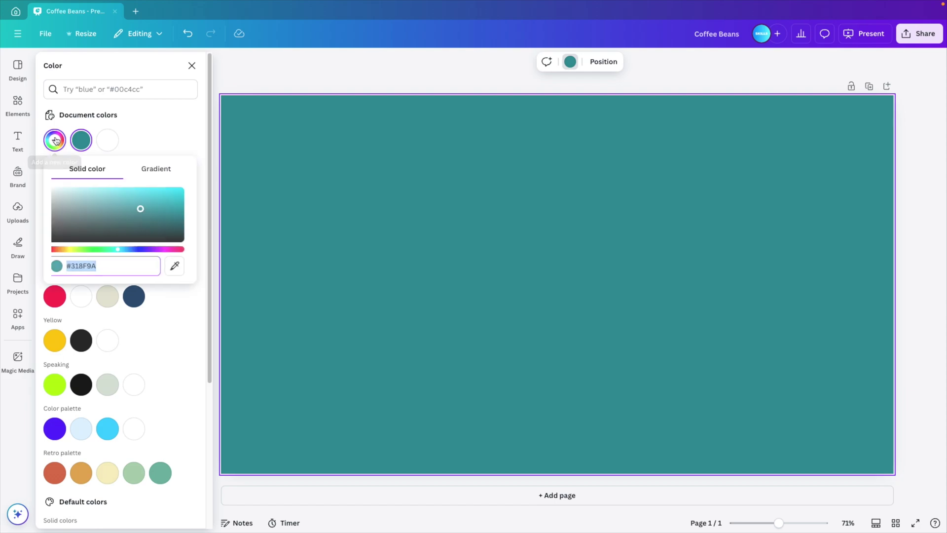
left_click(168, 170)
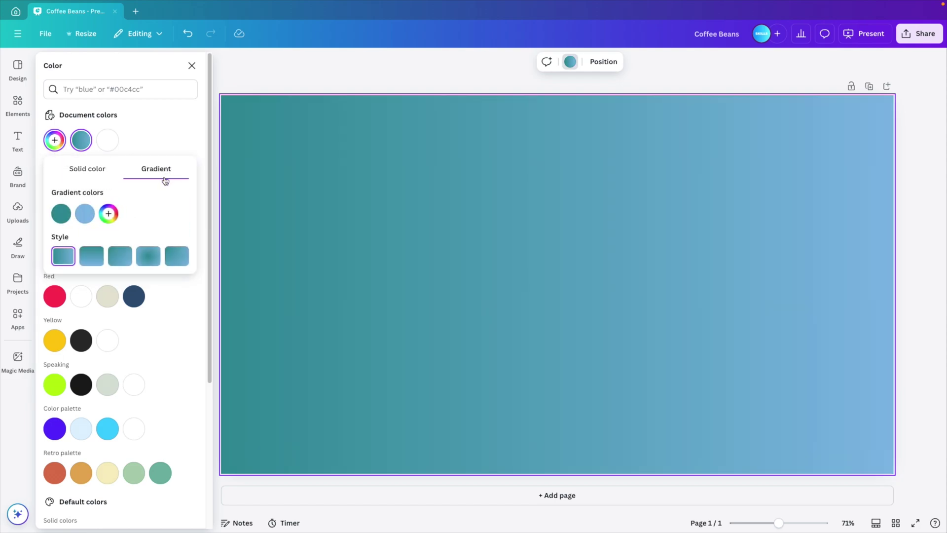
left_click(148, 258)
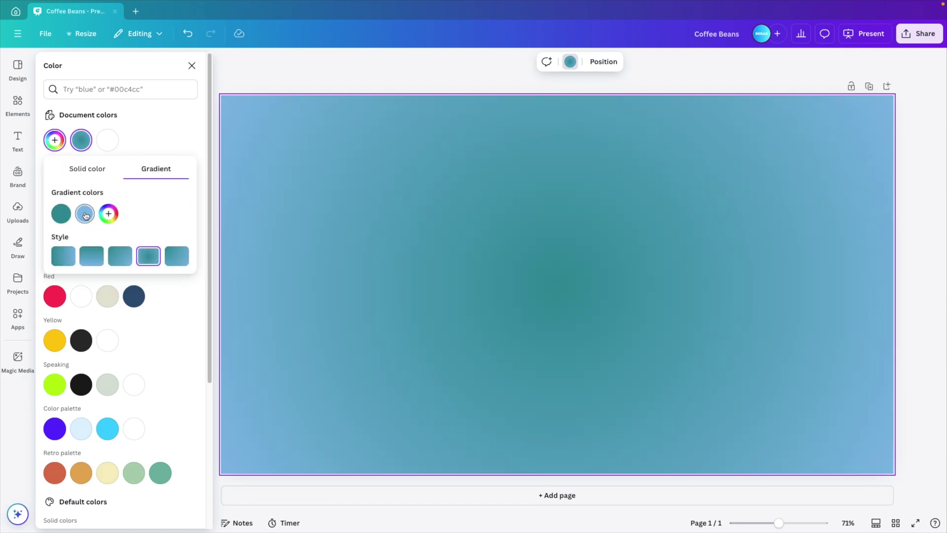
left_click_drag(84, 213, 55, 215)
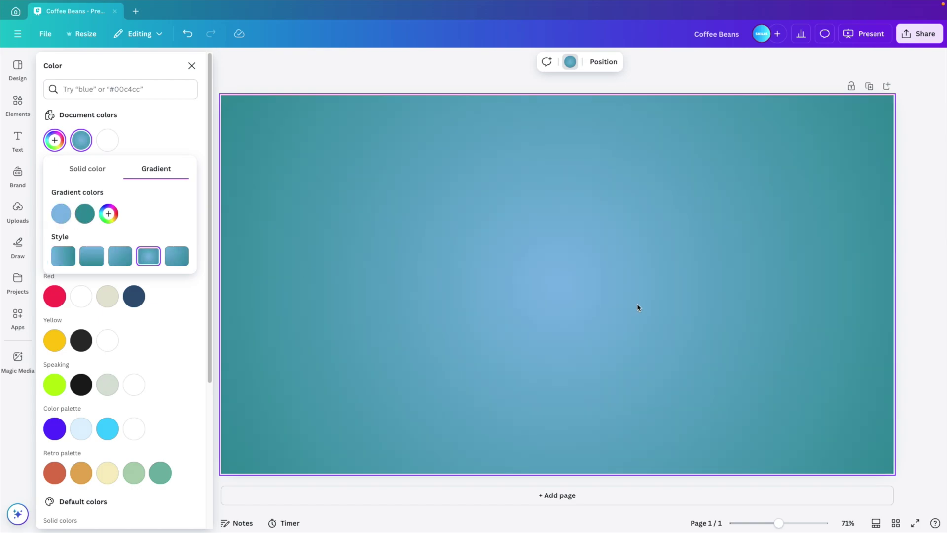
Step: Tune the gradient stops to a light sea-green #4CCBC0 centre and darker teal edges
left_click(63, 213)
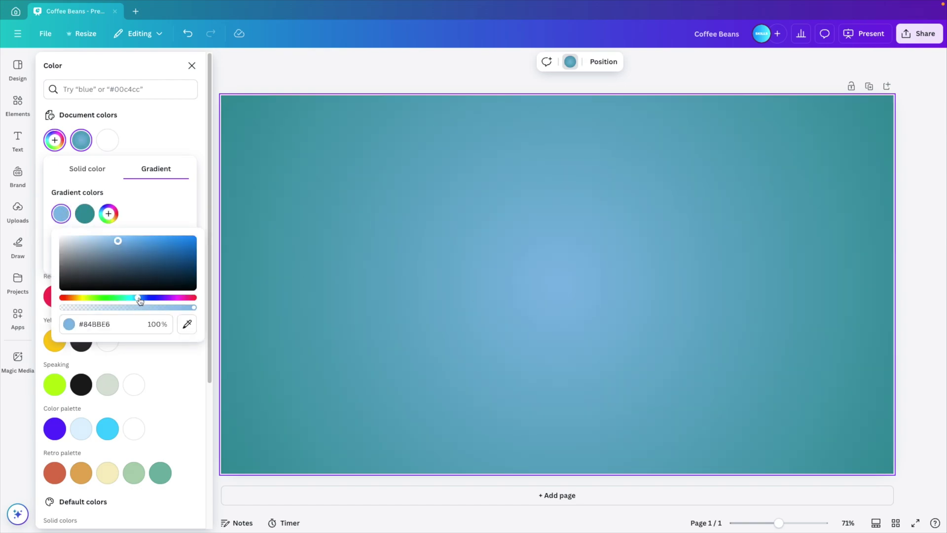
left_click_drag(140, 301, 125, 299)
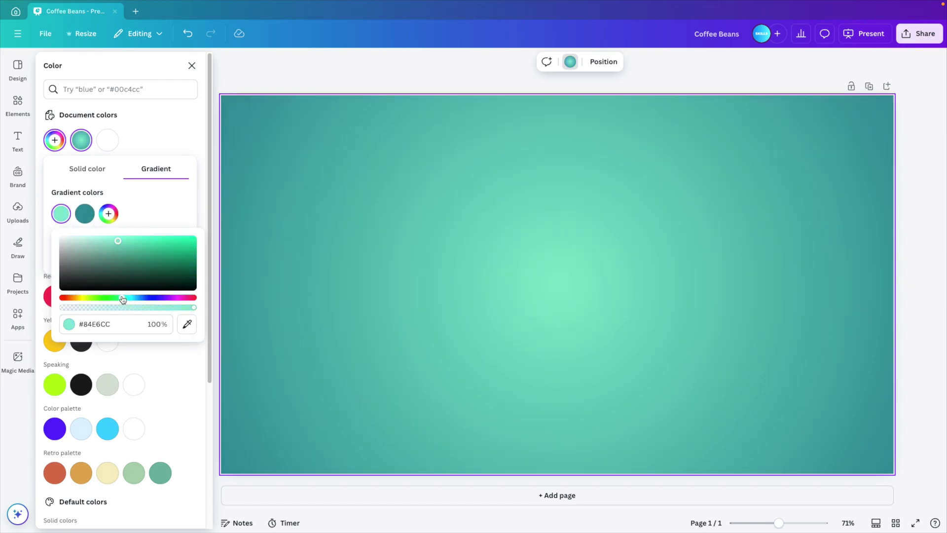
left_click(132, 246)
left_click_drag(135, 247, 137, 245)
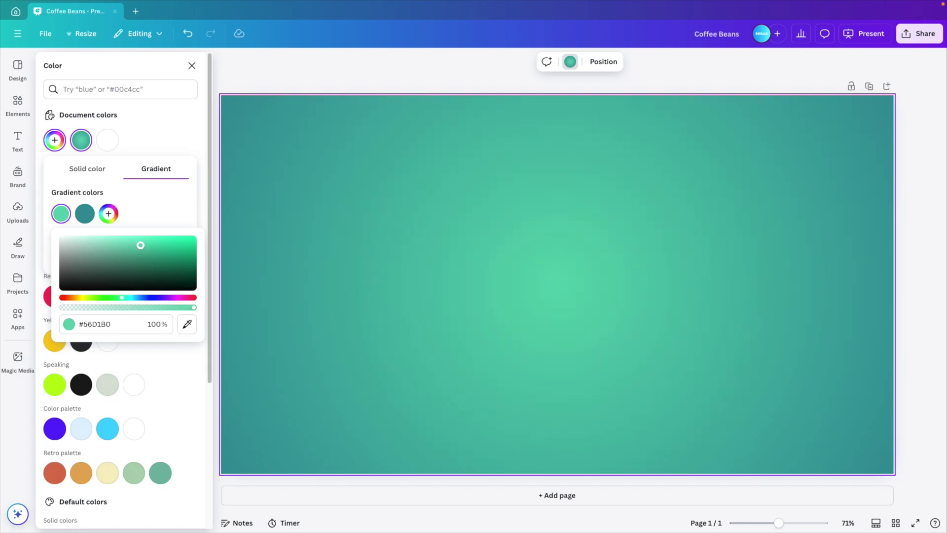
left_click(85, 213)
left_click_drag(149, 302, 150, 300)
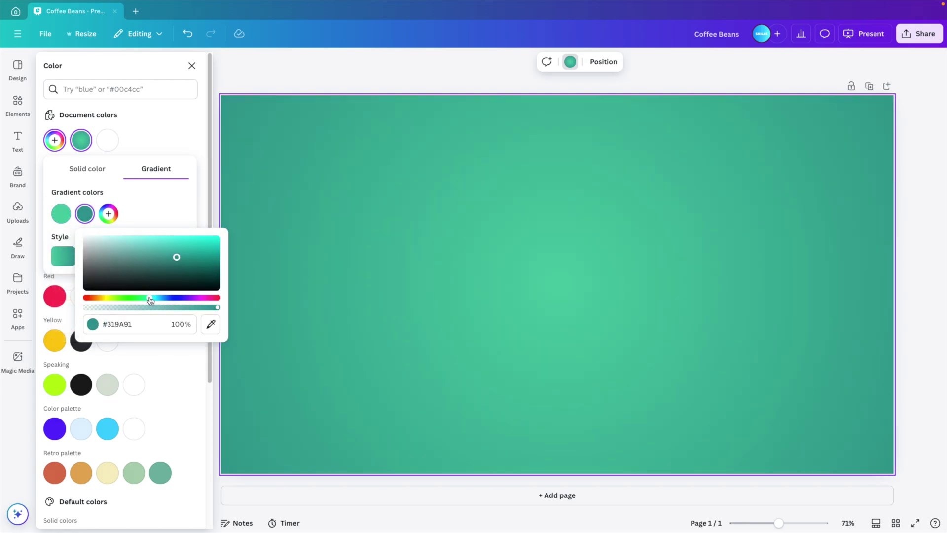
left_click_drag(177, 257, 178, 260)
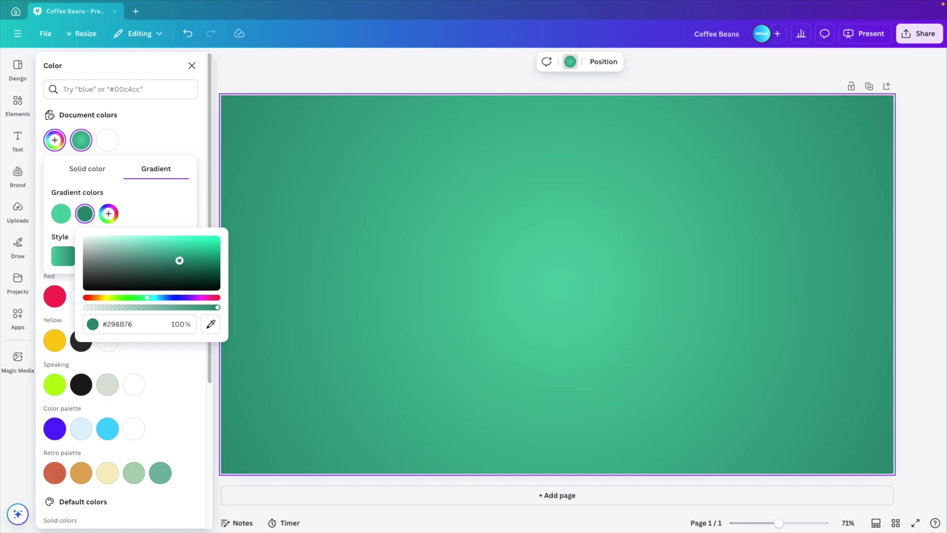
left_click_drag(147, 298, 152, 299)
left_click(61, 213)
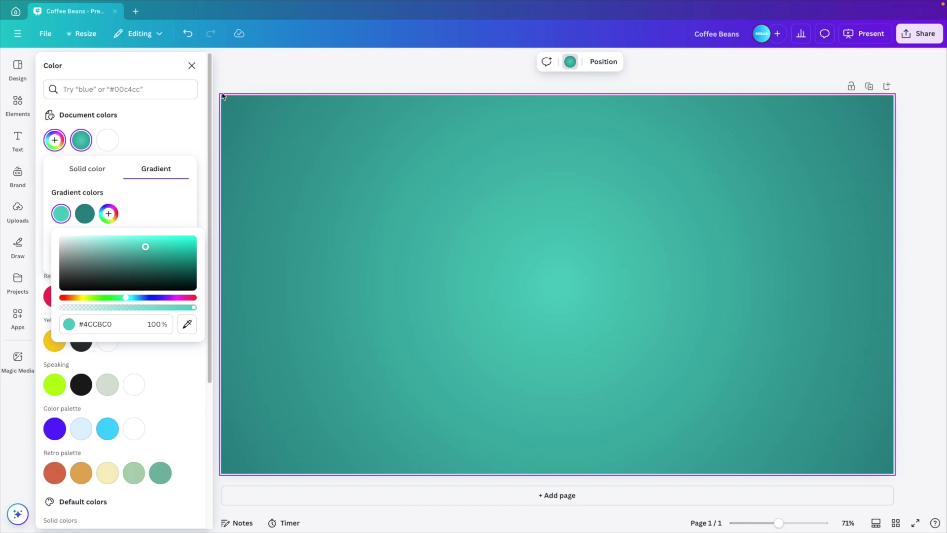
Step: Add a circle frame from the 'frame' element search, enlarged and placed near the slide centre
left_click(20, 102)
left_click(112, 66)
type("fr")
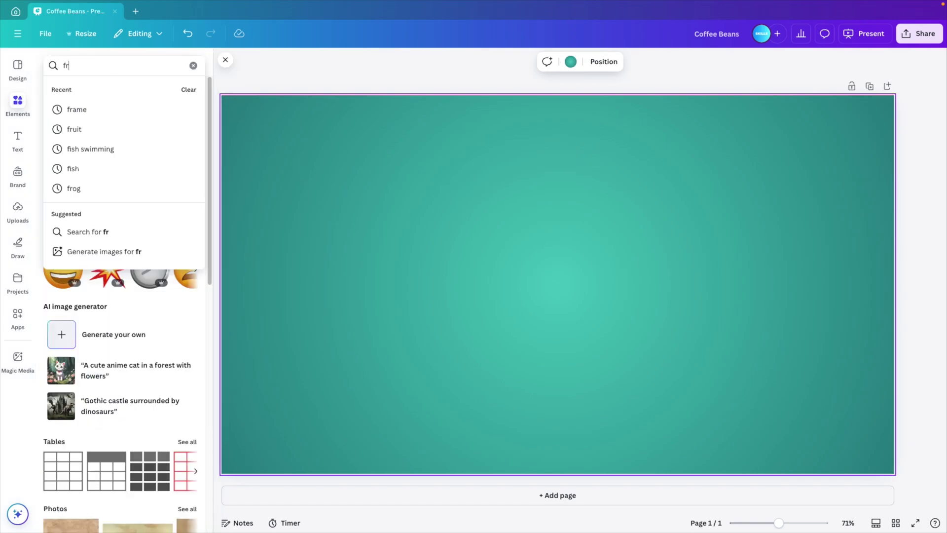
type("ame")
key("Return")
left_click(185, 200)
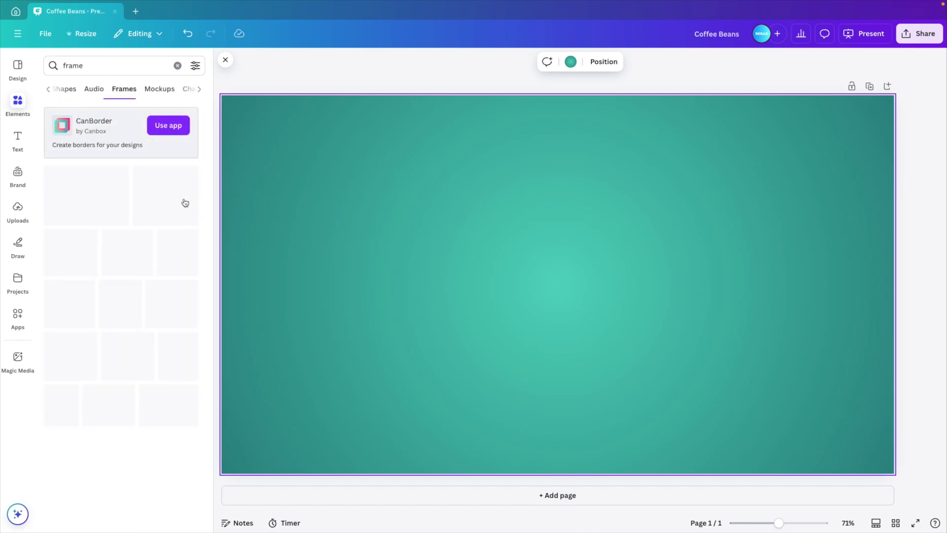
left_click(173, 199)
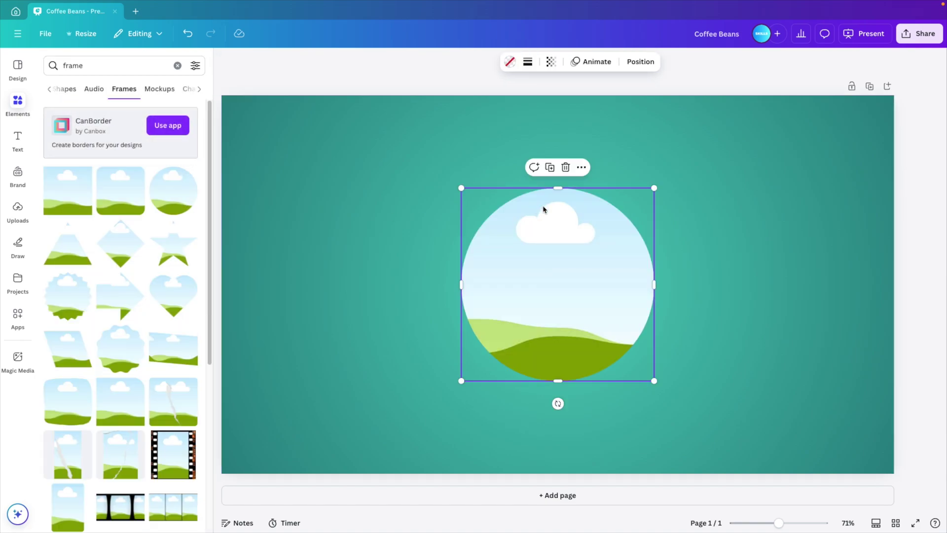
left_click_drag(659, 191, 661, 186)
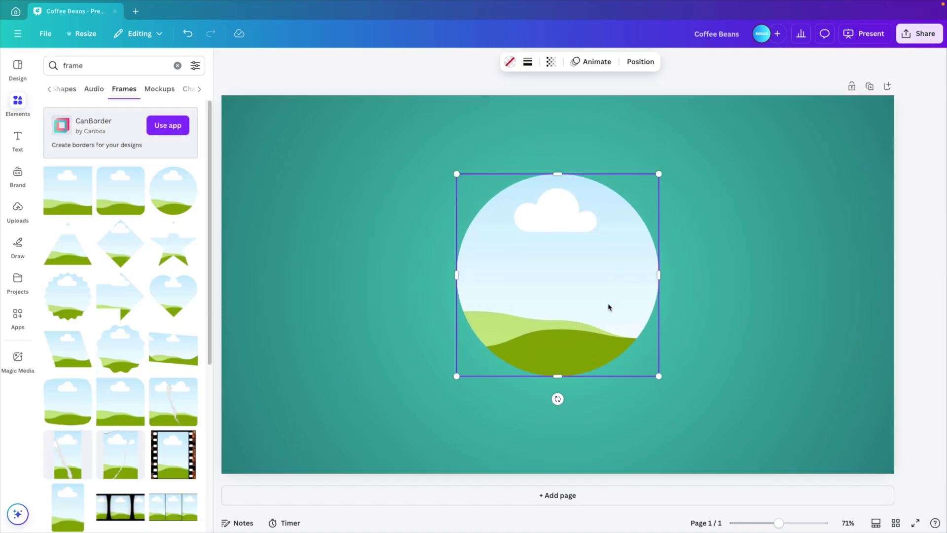
left_click_drag(609, 306, 608, 293)
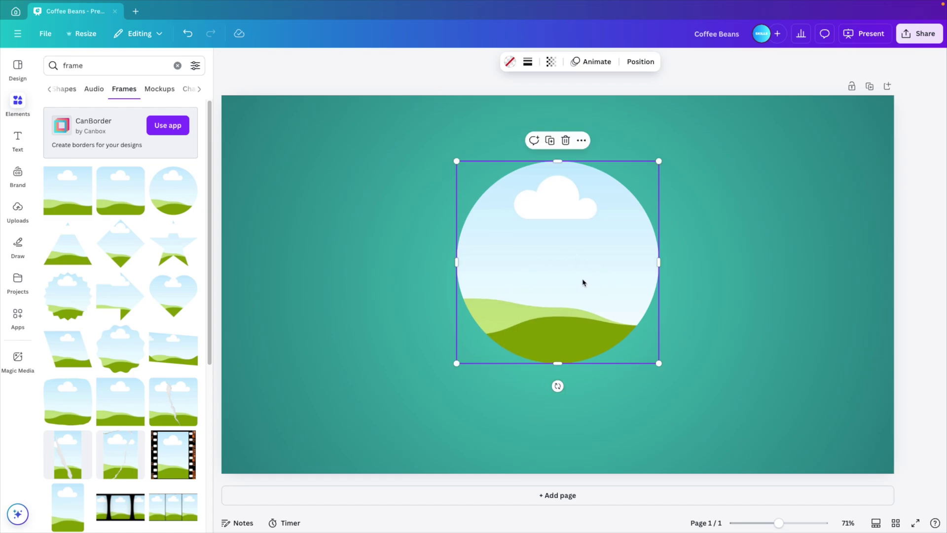
left_click_drag(583, 282, 583, 279)
Step: Give the circle frame a 15-weight border coloured dark teal #12494B
left_click(527, 62)
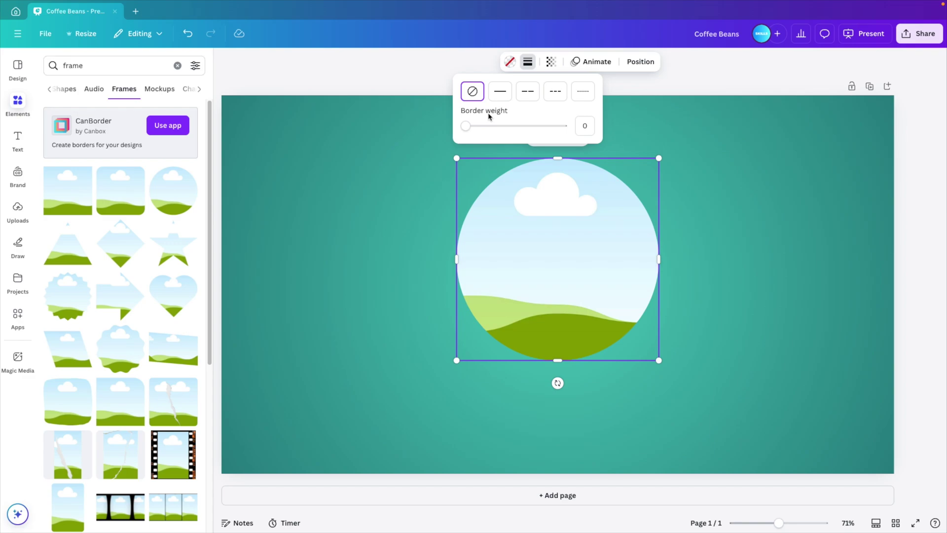
left_click_drag(466, 125, 480, 128)
left_click(518, 62)
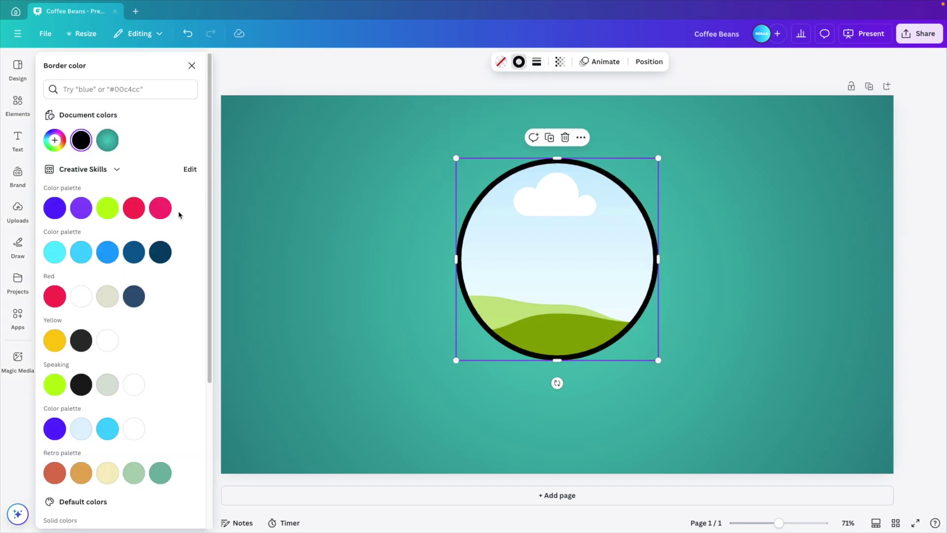
left_click(54, 140)
left_click(114, 250)
left_click(155, 228)
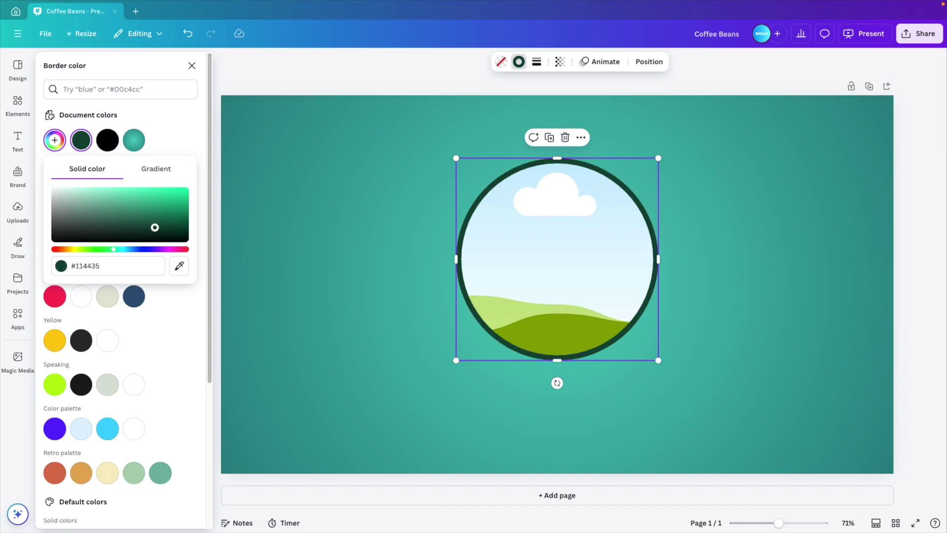
left_click_drag(113, 249, 122, 251)
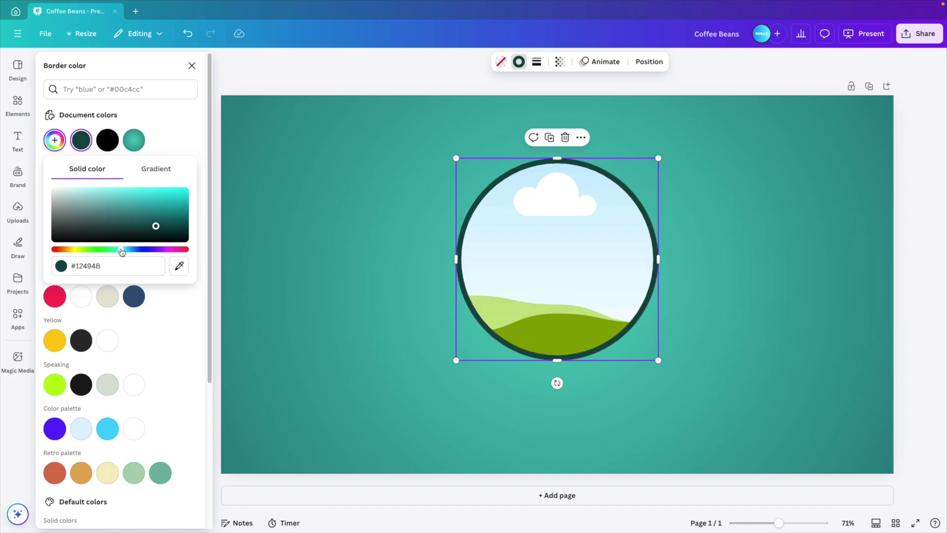
Step: Search the elements for 'coffee field' and browse the photo results
left_click(757, 289)
left_click(58, 68)
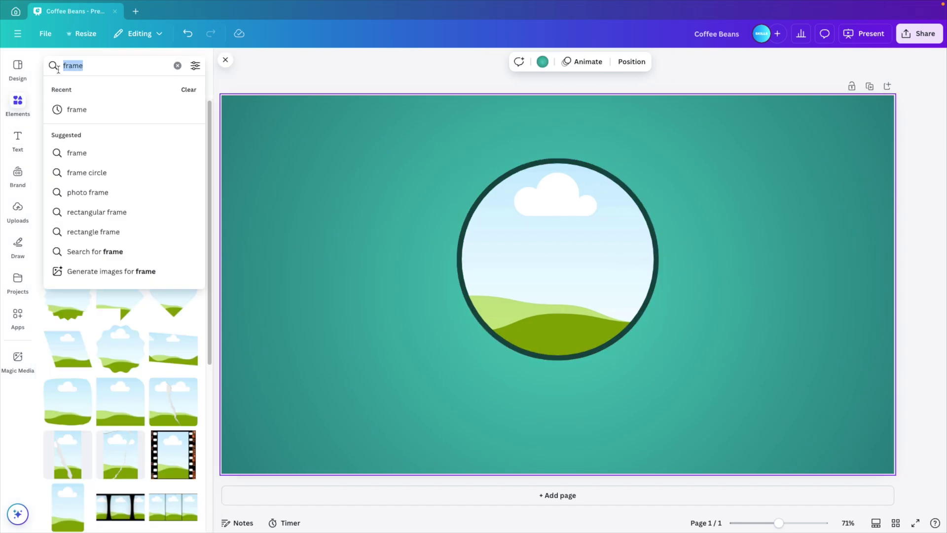
type("coffee f")
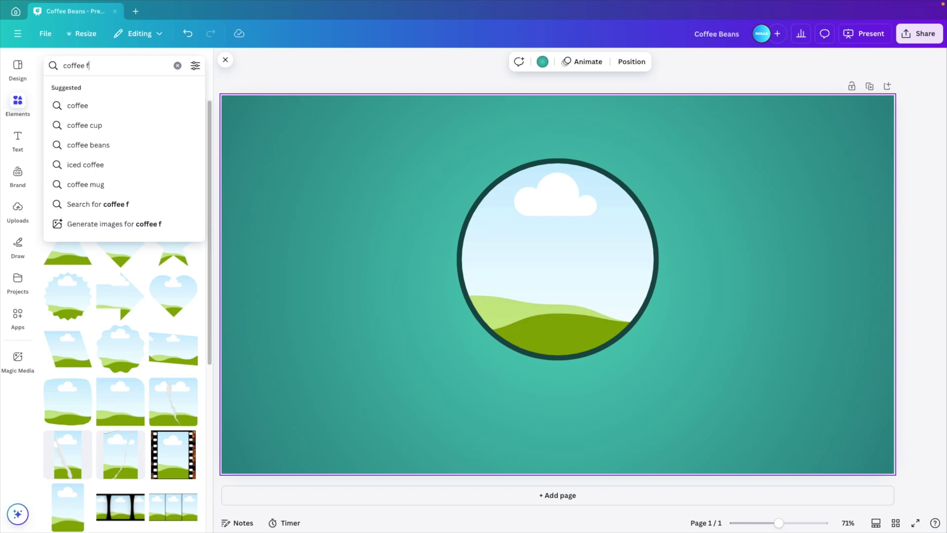
type("ield")
key("Return")
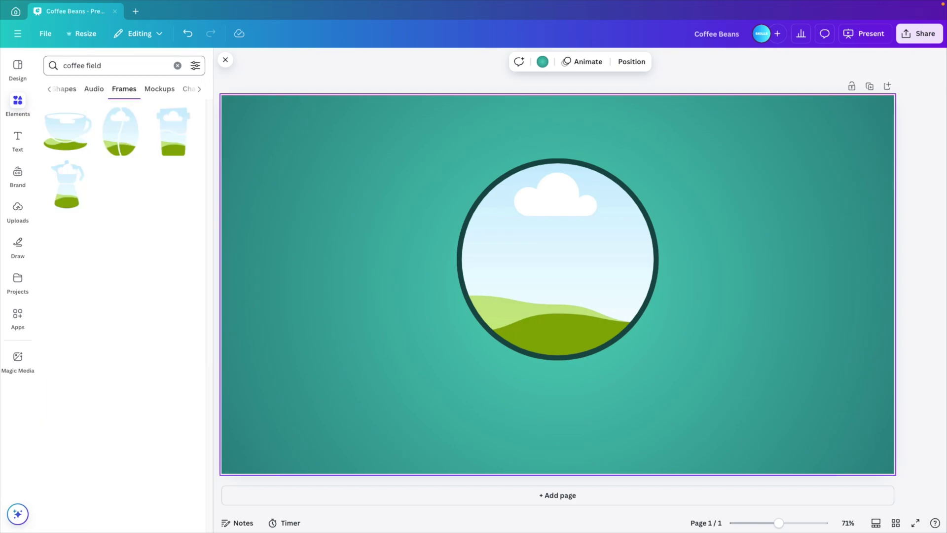
left_click(65, 90)
left_click(57, 91)
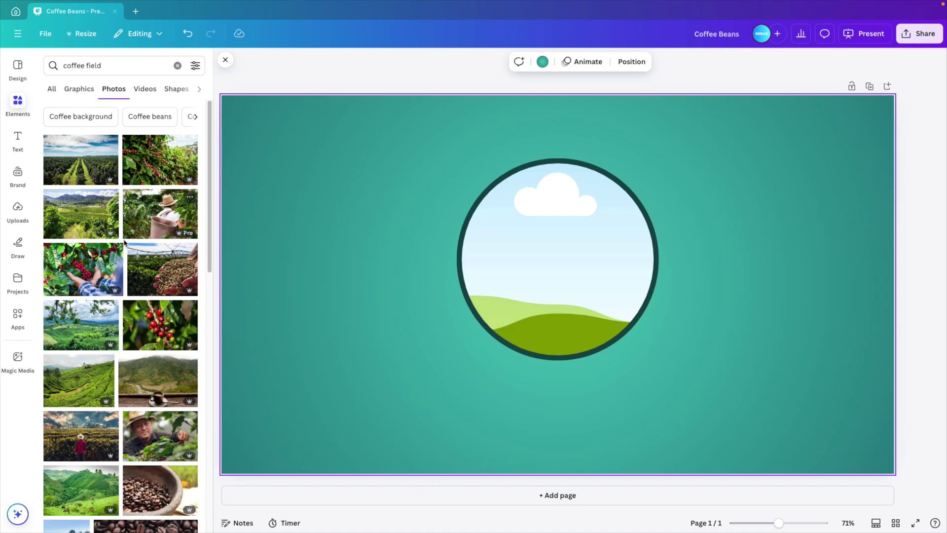
scroll(129, 255, "down", 4)
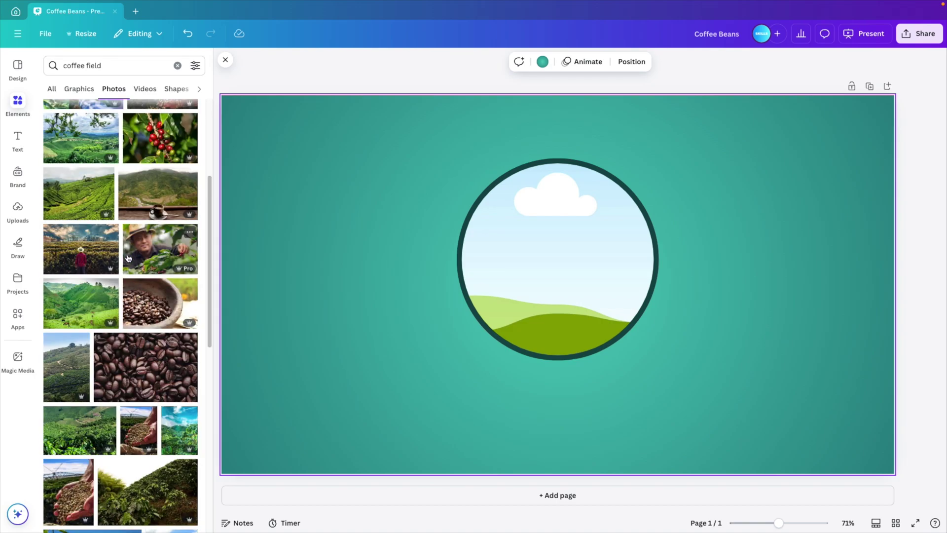
scroll(128, 258, "down", 2)
scroll(70, 208, "up", 7)
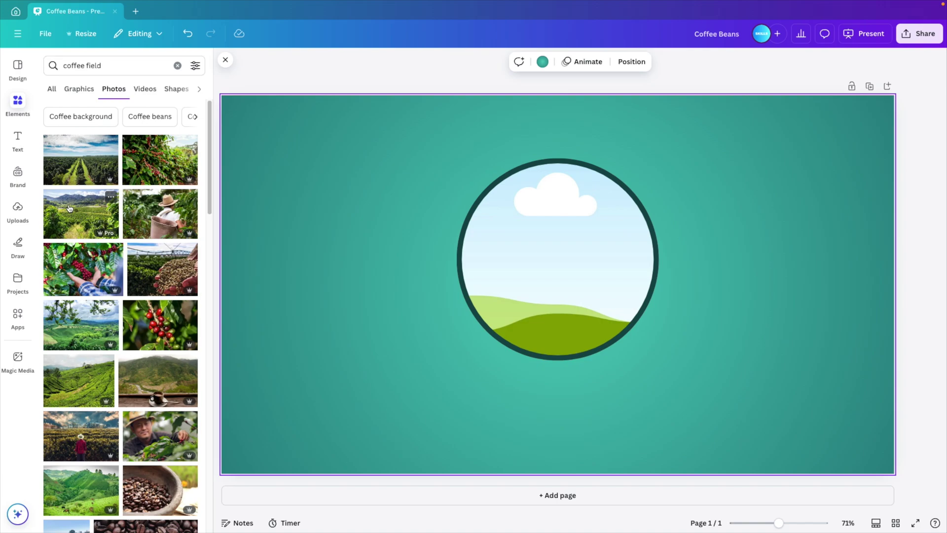
Step: Drop the mountain coffee-field photo into the circle, then enlarge and reposition it
left_click_drag(70, 208, 588, 257)
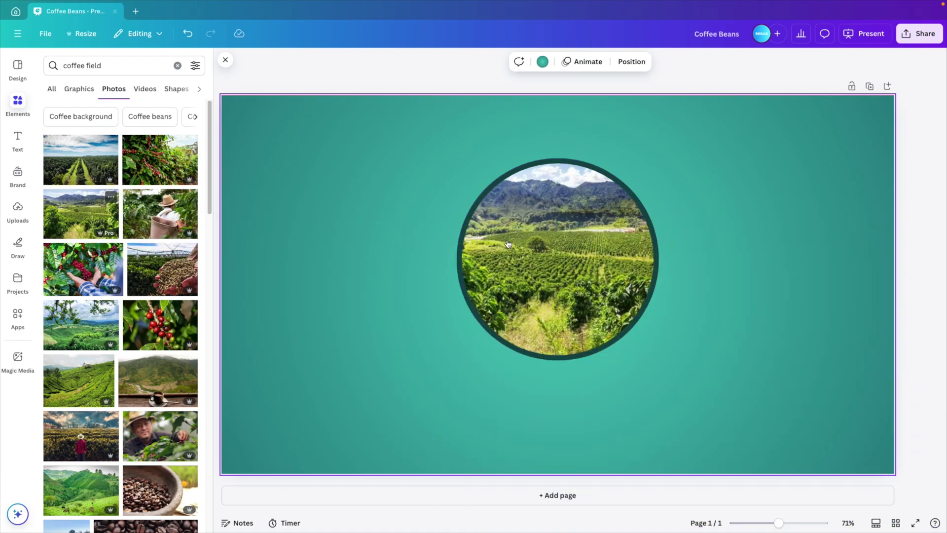
double_click(588, 256)
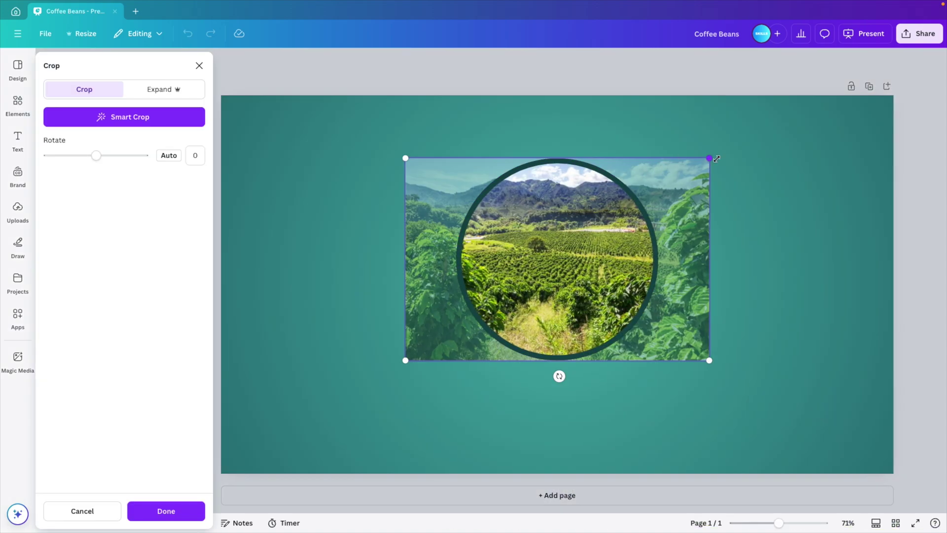
left_click_drag(710, 159, 845, 67)
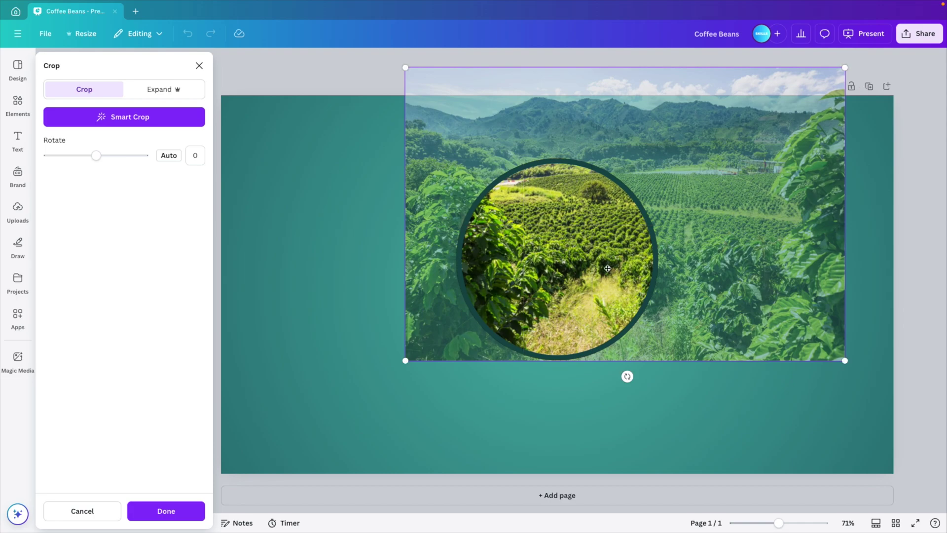
left_click_drag(607, 268, 526, 310)
left_click(165, 511)
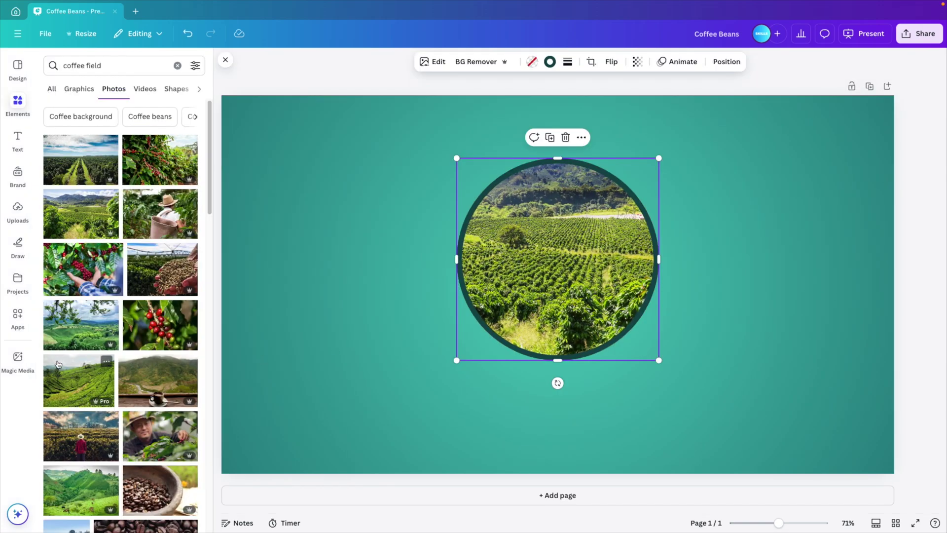
Step: Swap in a different coffee-field photo and enlarge and reposition it within the circle
scroll(100, 326, "down", 5)
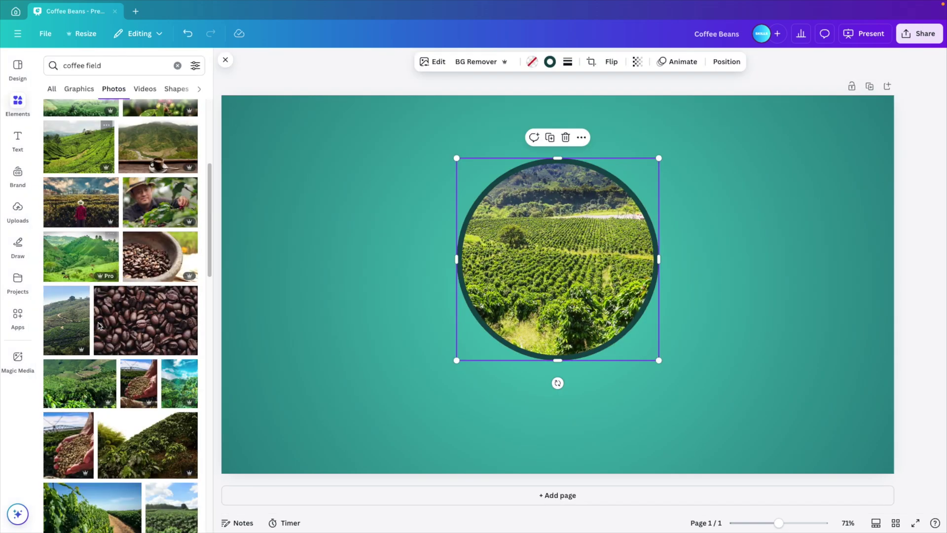
scroll(100, 326, "down", 1)
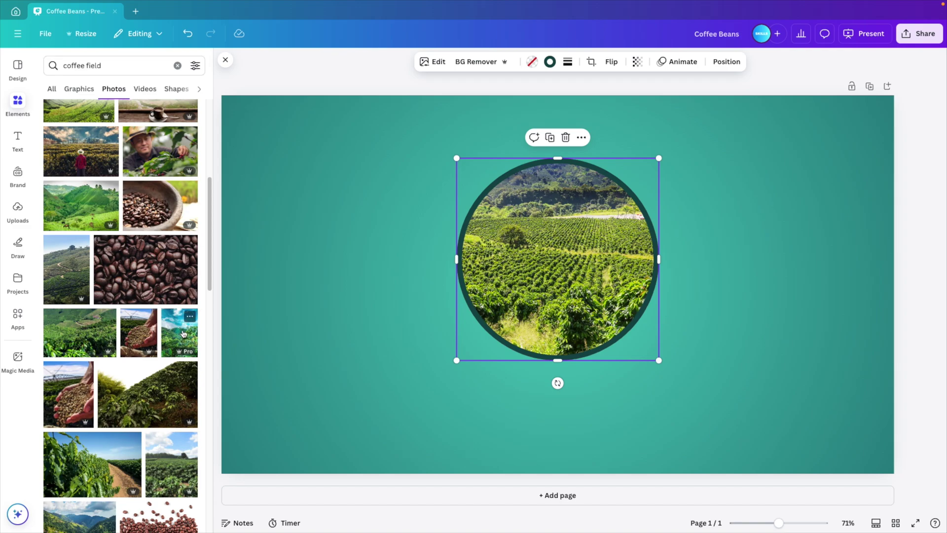
left_click_drag(183, 334, 518, 232)
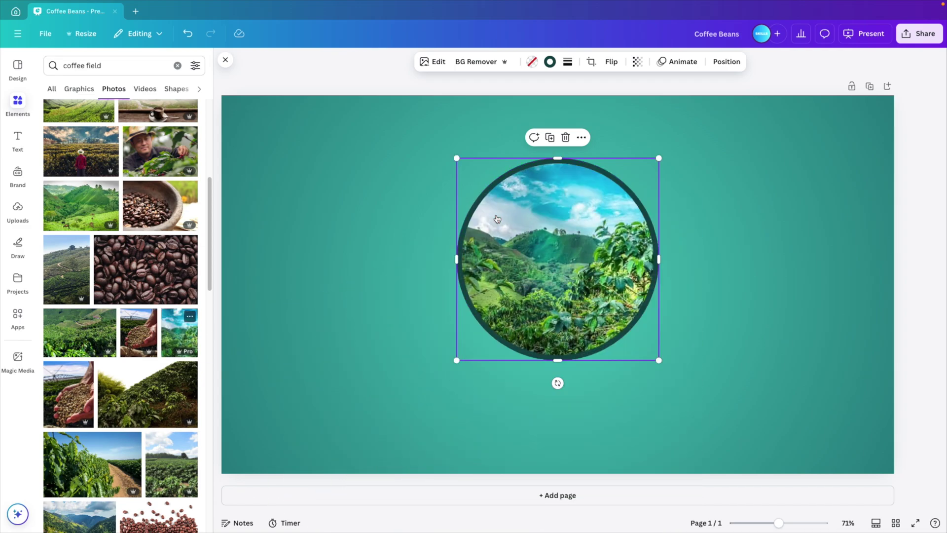
double_click(608, 263)
left_click_drag(660, 124, 687, 88)
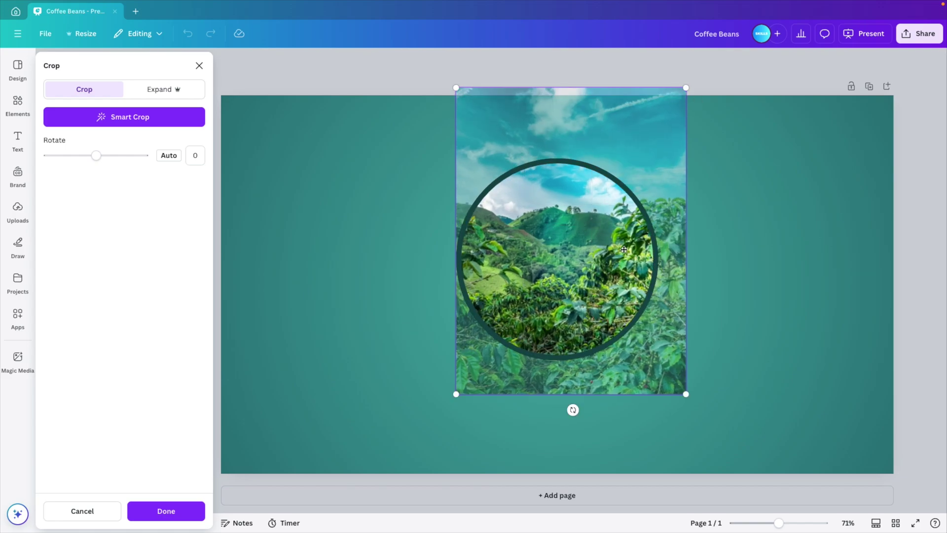
left_click_drag(624, 249, 592, 265)
Step: Search for 'coffee cup' and add the latte-cup-on-wood photo to the slide
left_click(720, 267)
left_click(115, 66)
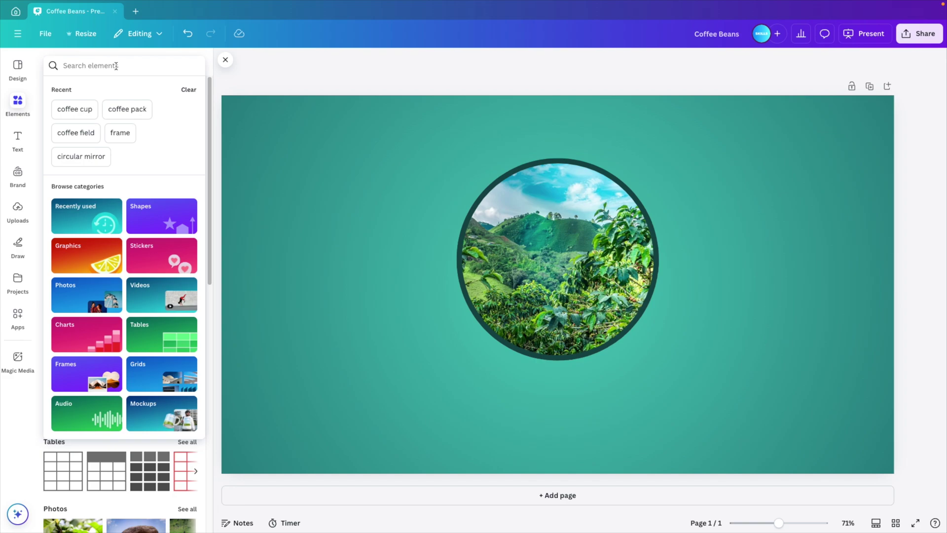
type("coffee cup")
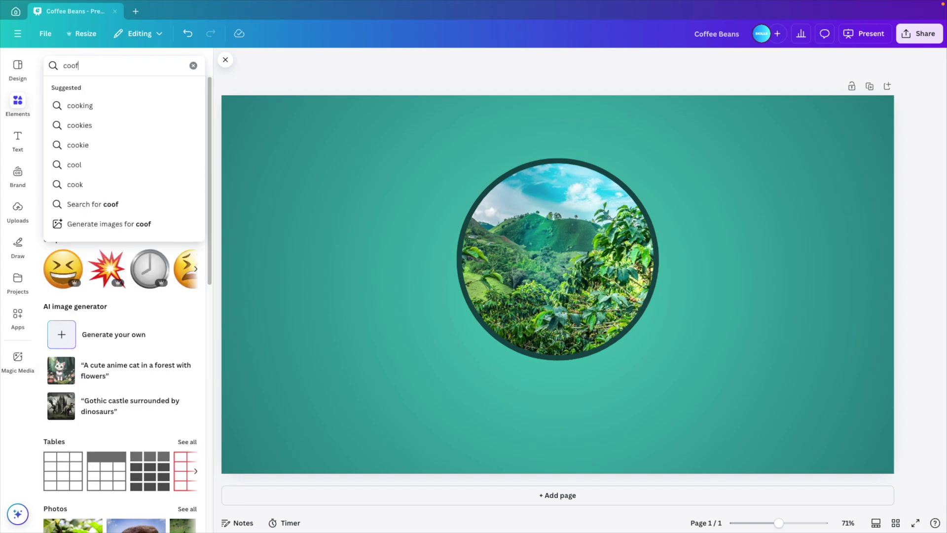
key("Return")
left_click(181, 210)
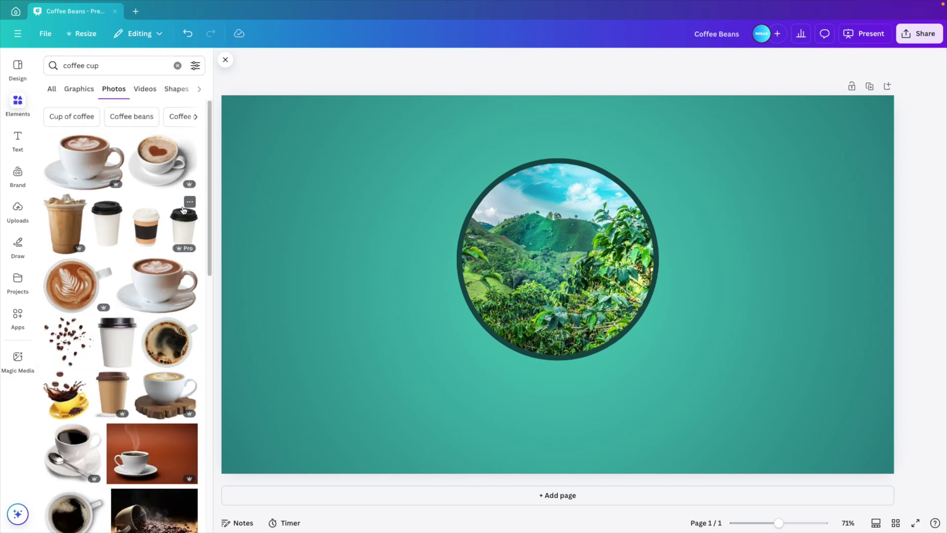
scroll(111, 293, "down", 1)
scroll(159, 348, "down", 1)
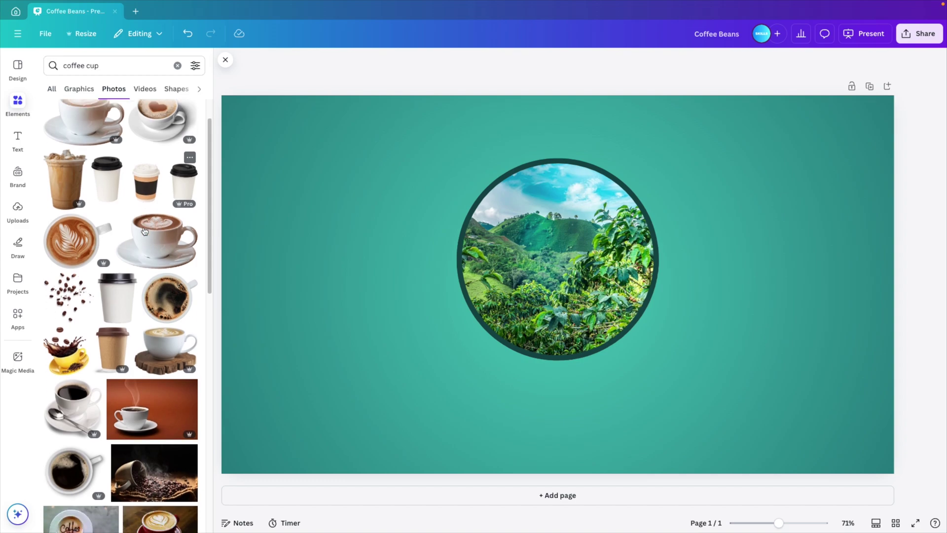
scroll(159, 347, "down", 1)
left_click(159, 346)
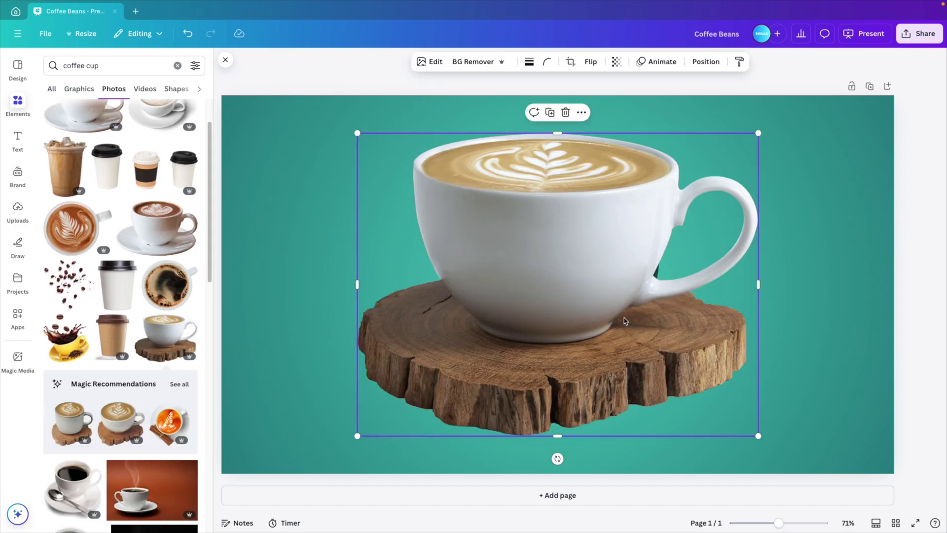
Step: Shrink the latte cup and centre it over the bottom of the circle
left_click_drag(758, 134, 576, 270)
left_click_drag(442, 393, 535, 394)
left_click_drag(666, 271, 644, 287)
left_click_drag(558, 416, 572, 402)
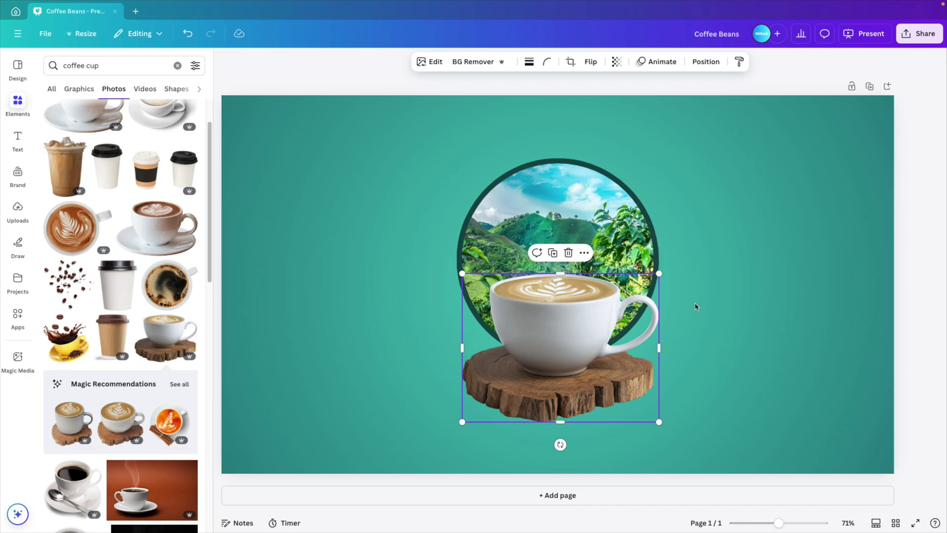
left_click_drag(98, 66, 91, 66)
Step: Add the scattered coffee beans photo, shrink it and layer it behind the cup
type("beans")
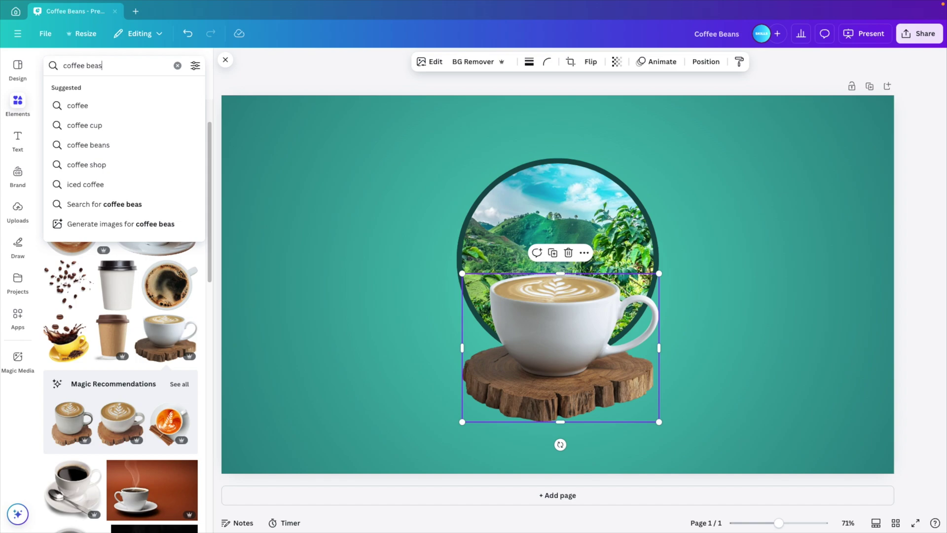
key("Return")
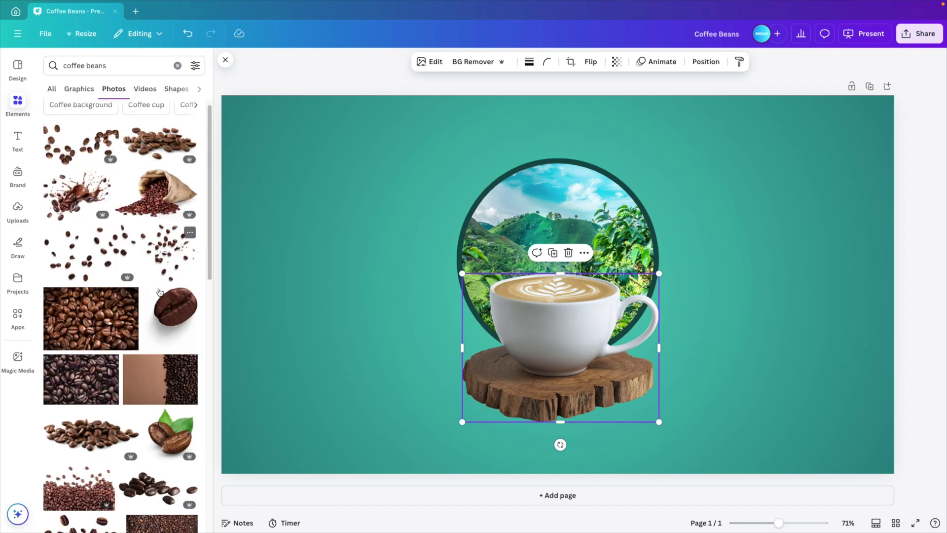
scroll(119, 331, "down", 3)
left_click(74, 371)
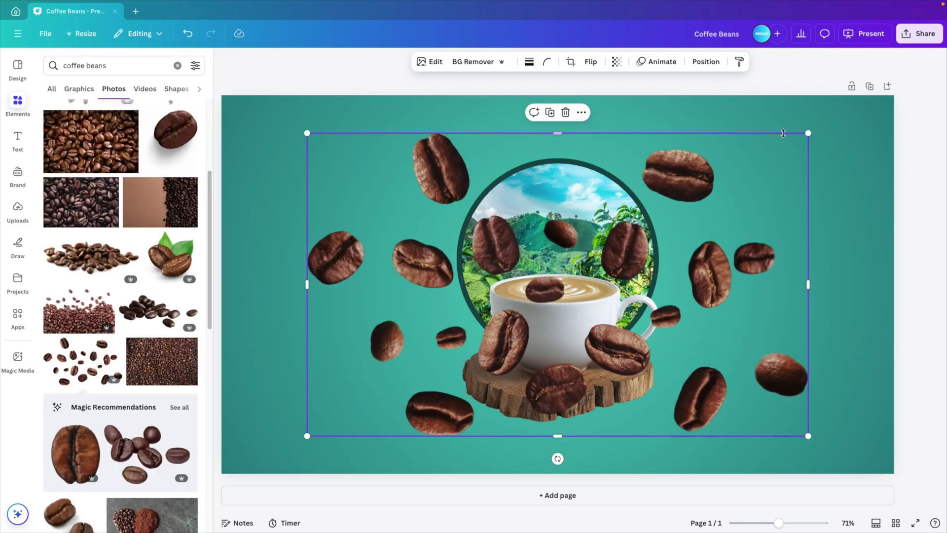
left_click_drag(809, 133, 576, 273)
left_click_drag(498, 325, 608, 260)
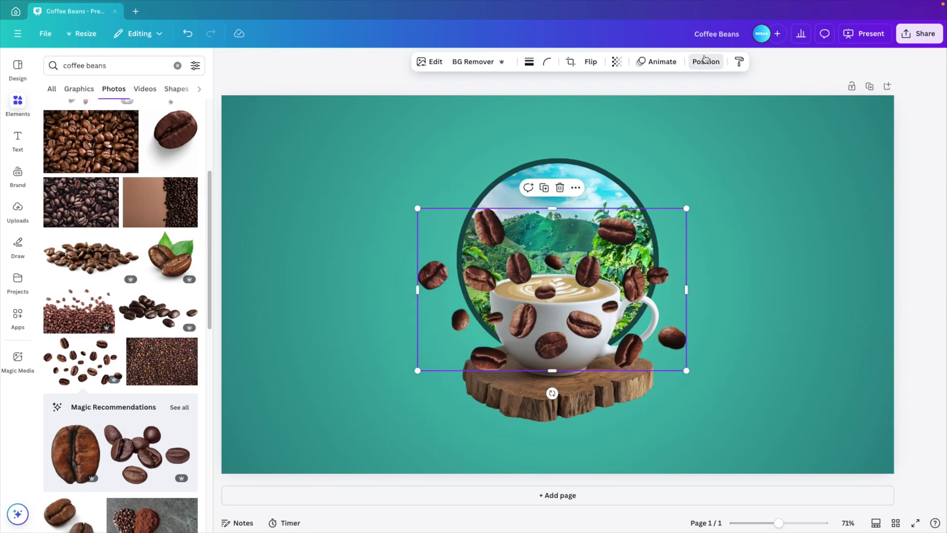
left_click(706, 61)
left_click(185, 95)
left_click_drag(127, 159, 124, 182)
Step: Arrange beans on both sides of the cup, tilting them and flipping the right-hand ones vertically
left_click_drag(466, 321, 439, 292)
left_click_drag(450, 334, 589, 329)
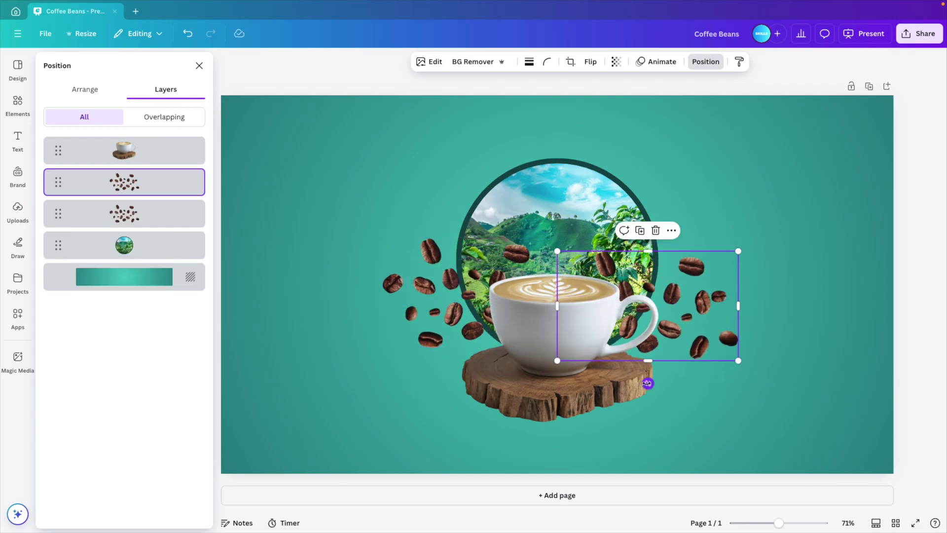
left_click_drag(647, 384, 620, 363)
left_click(590, 61)
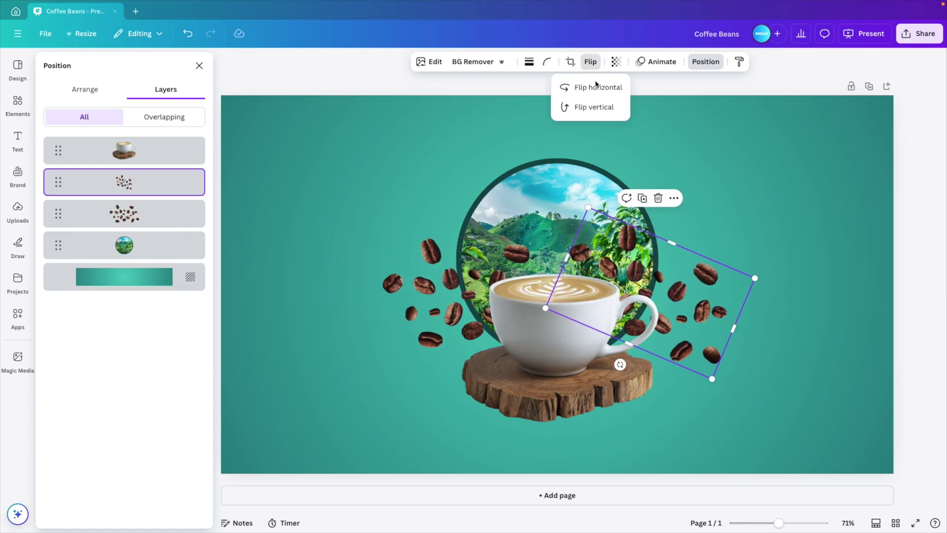
left_click(606, 107)
left_click(438, 324)
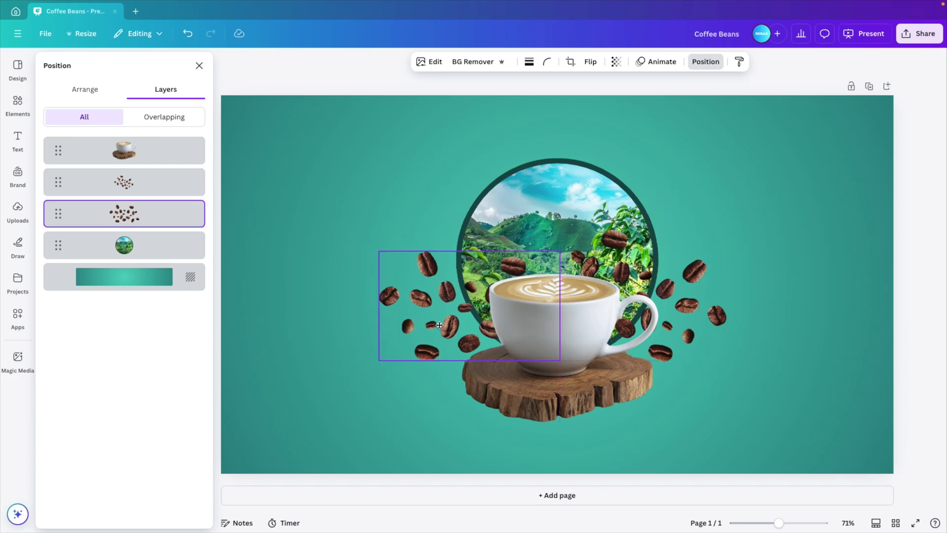
left_click_drag(469, 374, 446, 371)
left_click(885, 248)
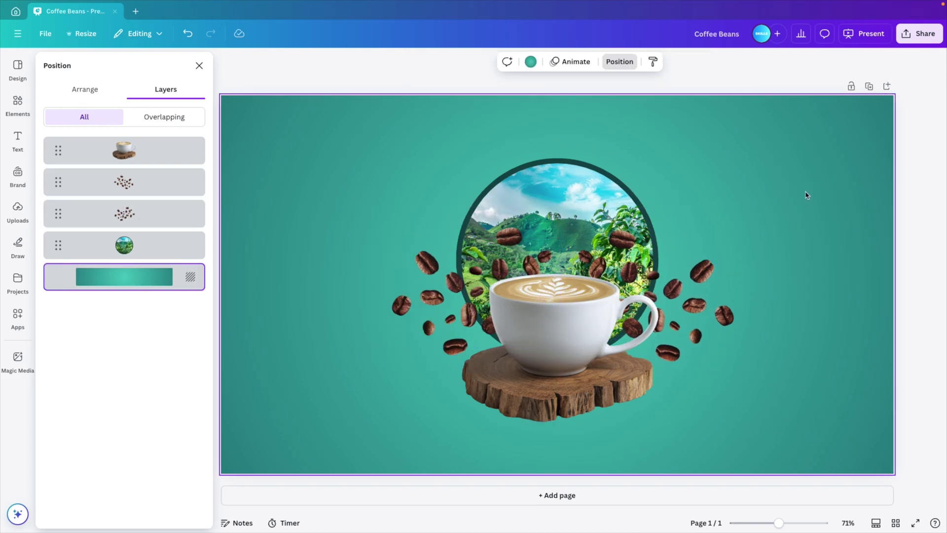
Step: Shift the background gradient greener: #47CFAE centre to #278675 edges
left_click(531, 62)
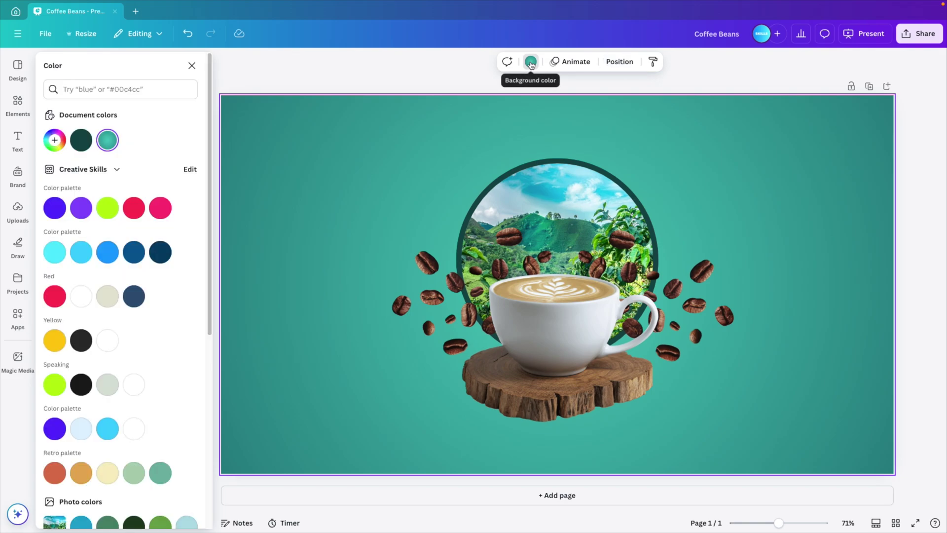
left_click(103, 144)
left_click(88, 216)
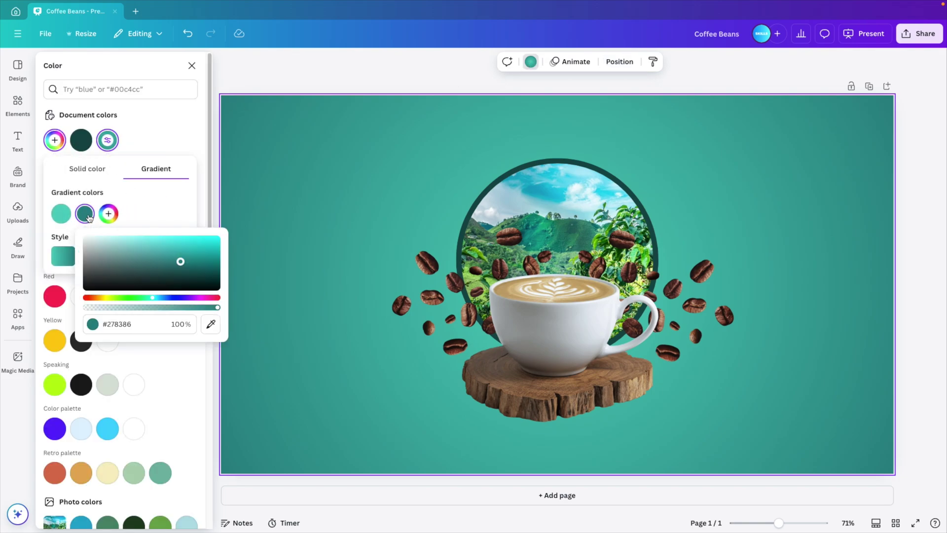
left_click_drag(153, 302, 123, 302)
left_click(61, 214)
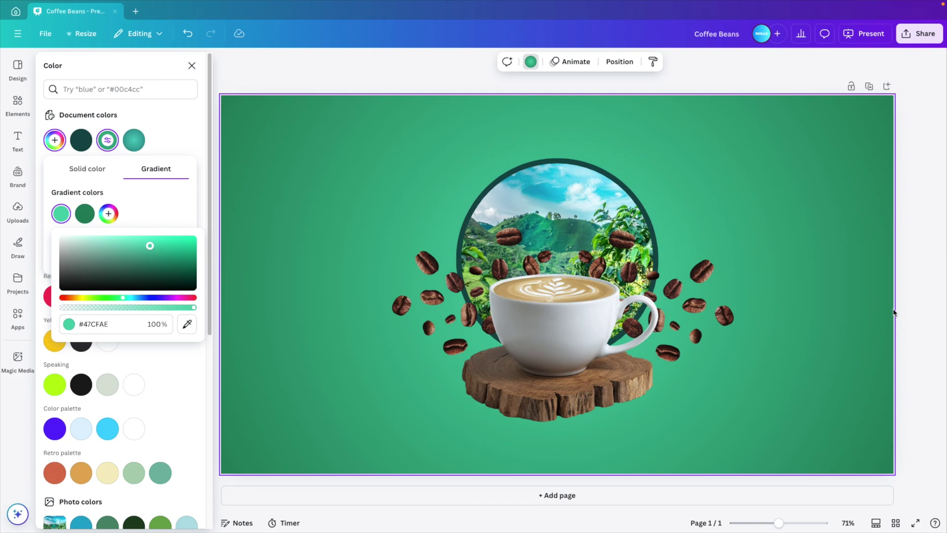
Step: Enlarge the cup, coffee-field circle and beans together as one selection
left_click(910, 336)
left_click_drag(622, 92, 396, 322)
left_click_drag(670, 169, 712, 139)
Step: Give the latte cup a drop shadow with blur 76 and reduced intensity, and enlarge it slightly
key("Escape")
left_click(518, 362)
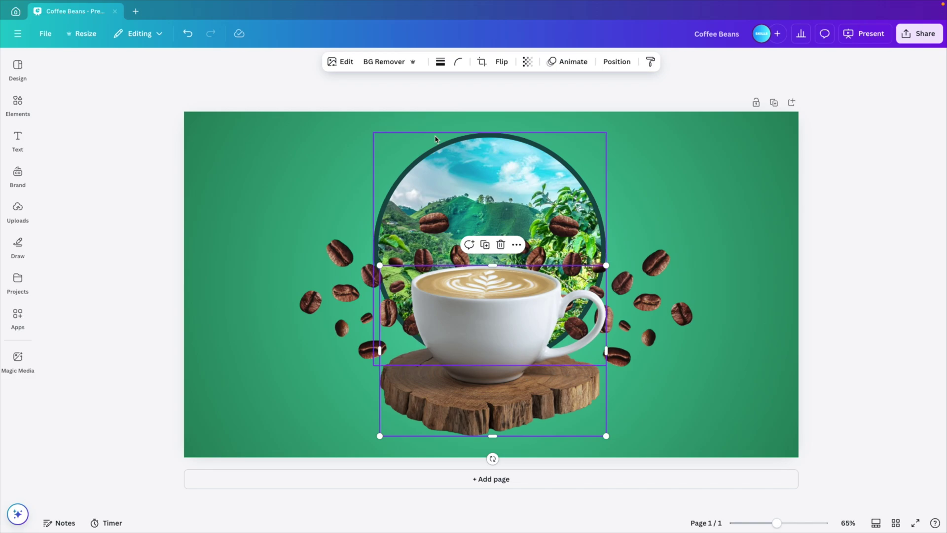
left_click(346, 62)
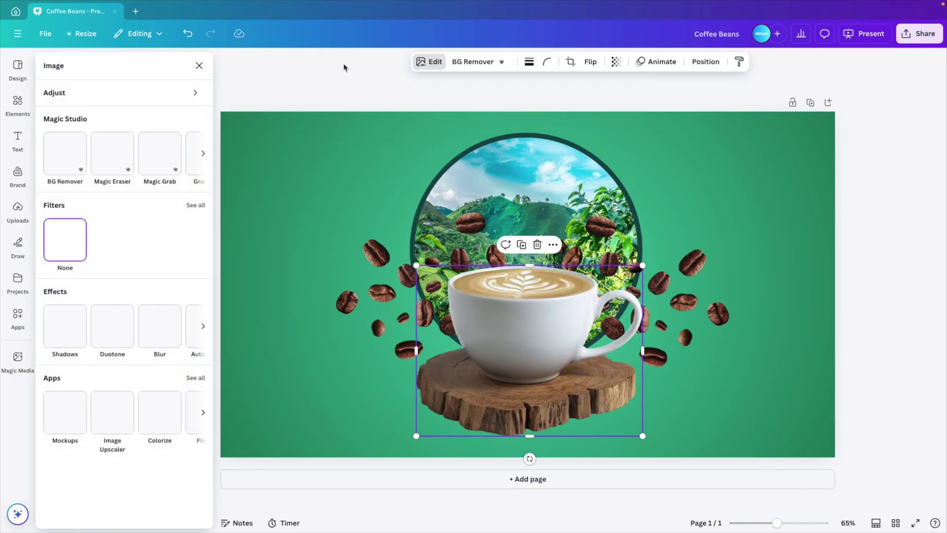
left_click(65, 320)
left_click(125, 185)
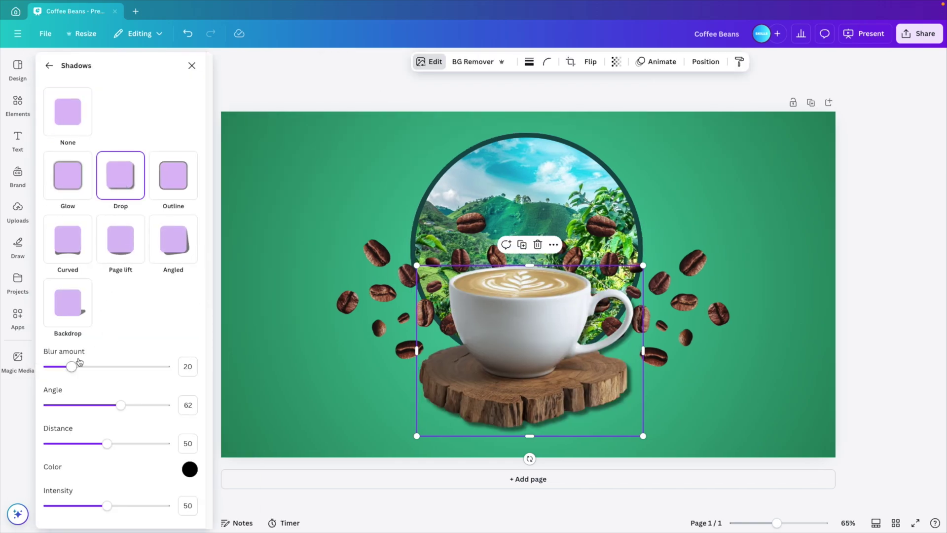
left_click_drag(74, 366, 139, 368)
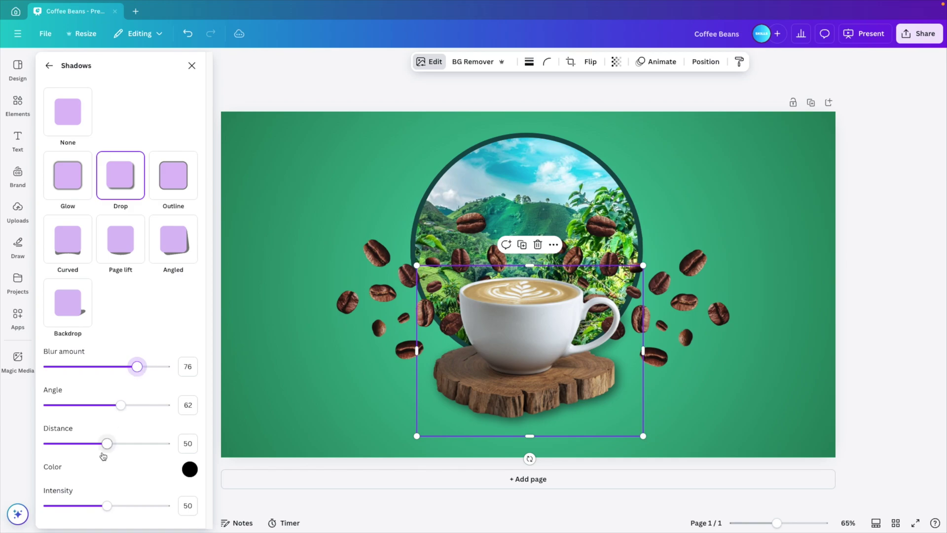
left_click_drag(107, 505, 102, 508)
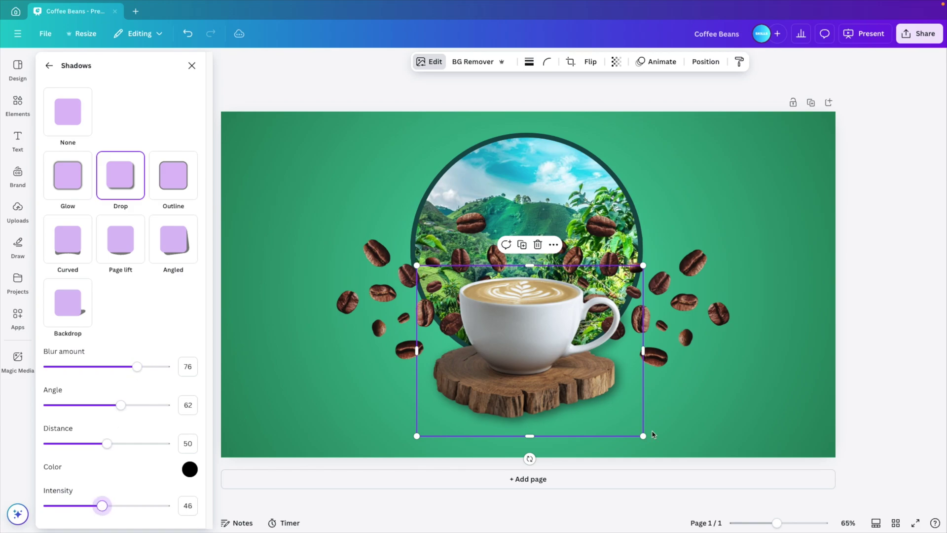
left_click_drag(644, 436, 681, 462)
left_click(863, 332)
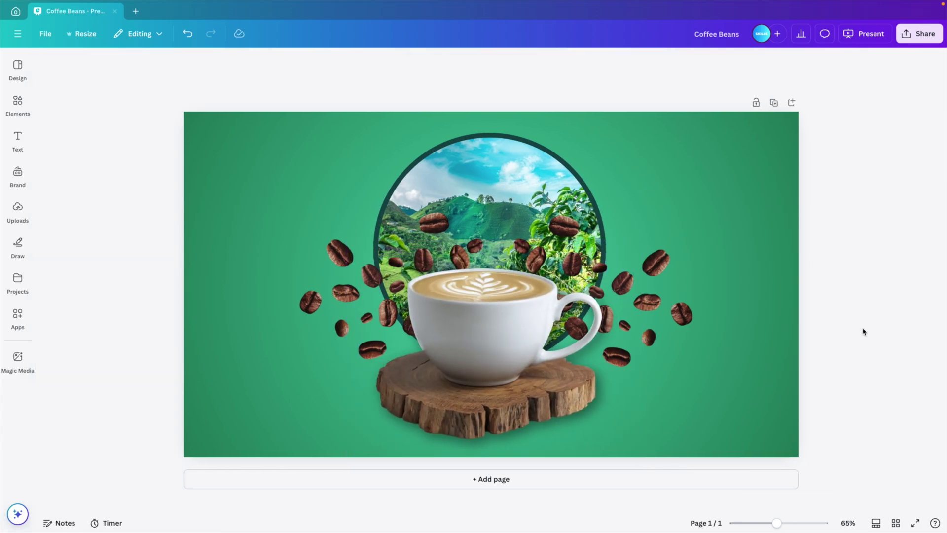
Step: Add a coffee-plant line drawing from the 'coffee plant' graphics to the top-left corner
left_click(17, 102)
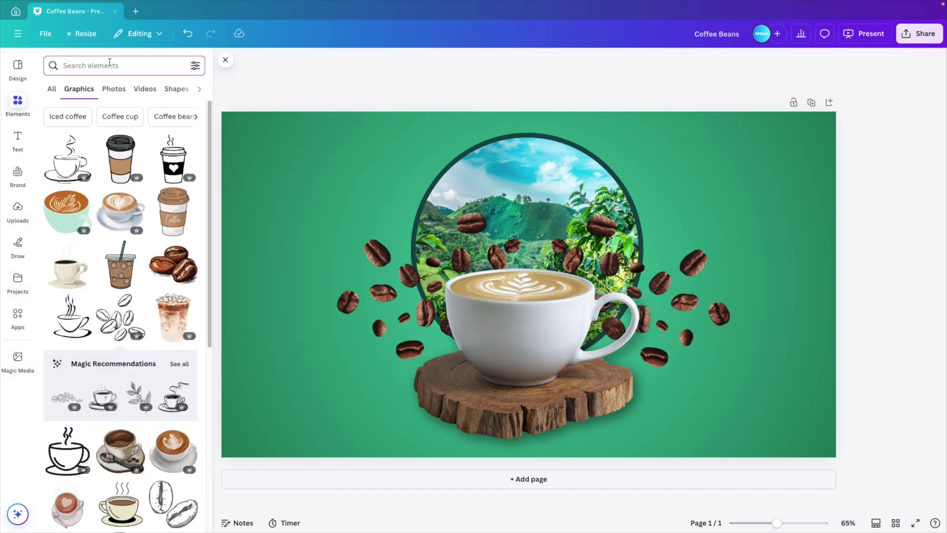
type("coffee")
type(" plant")
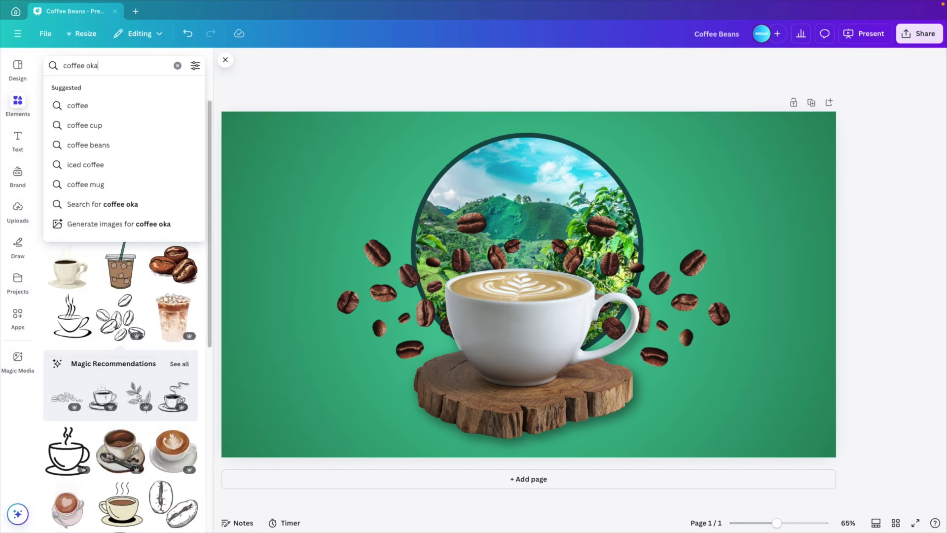
key("Return")
left_click(79, 89)
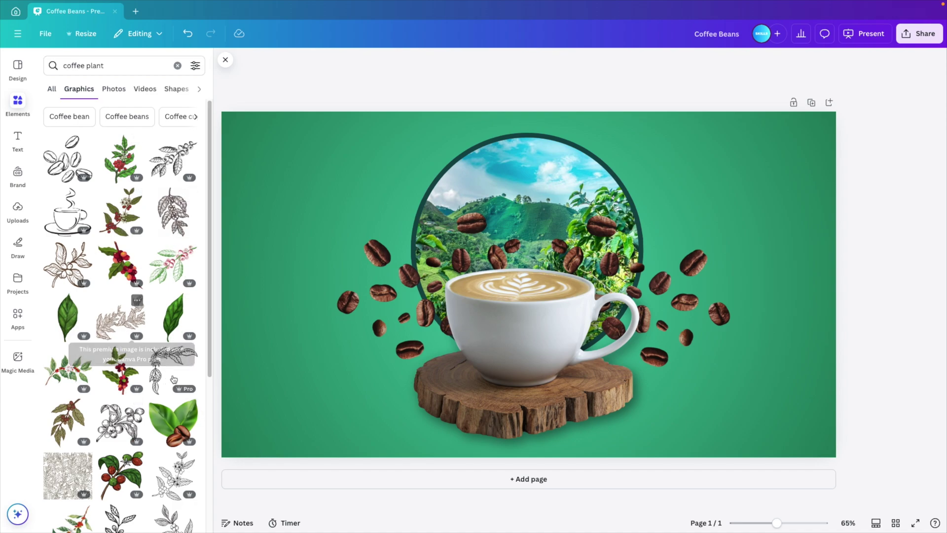
left_click(114, 427)
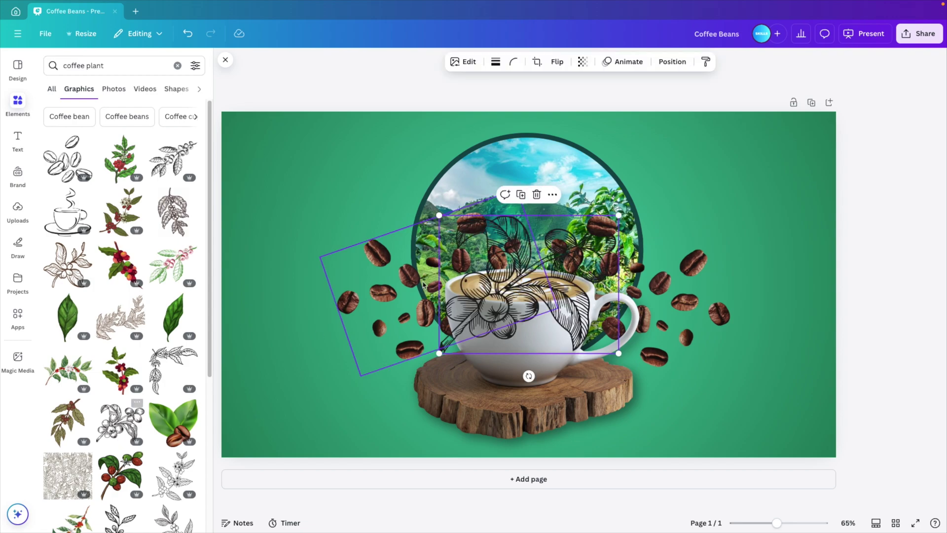
mouse_move(529, 284)
left_mouse_down()
mouse_move(337, 328)
mouse_move(311, 196)
left_mouse_up()
Step: Make the plant drawing white and faint, and tilt it about 45 degrees
left_click(486, 62)
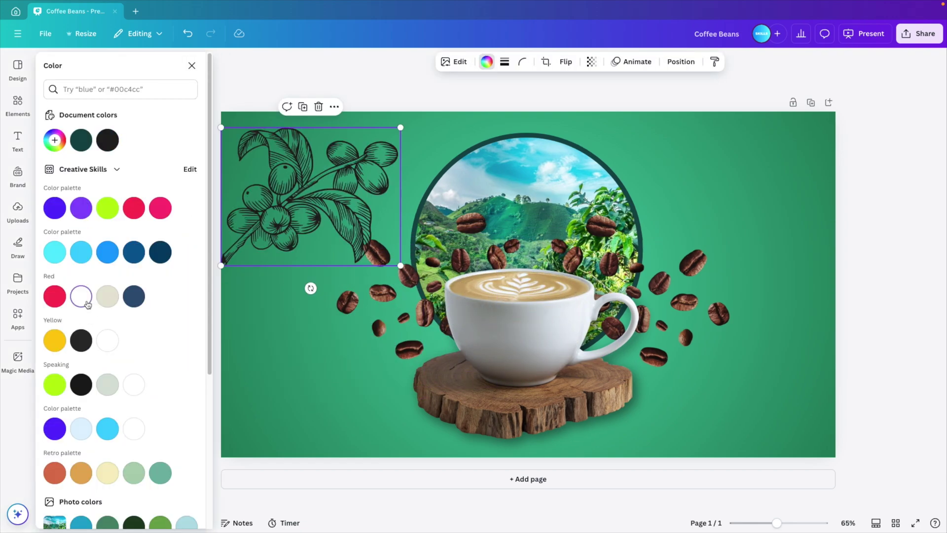
left_click(87, 302)
left_click(591, 61)
left_click_drag(614, 102, 552, 103)
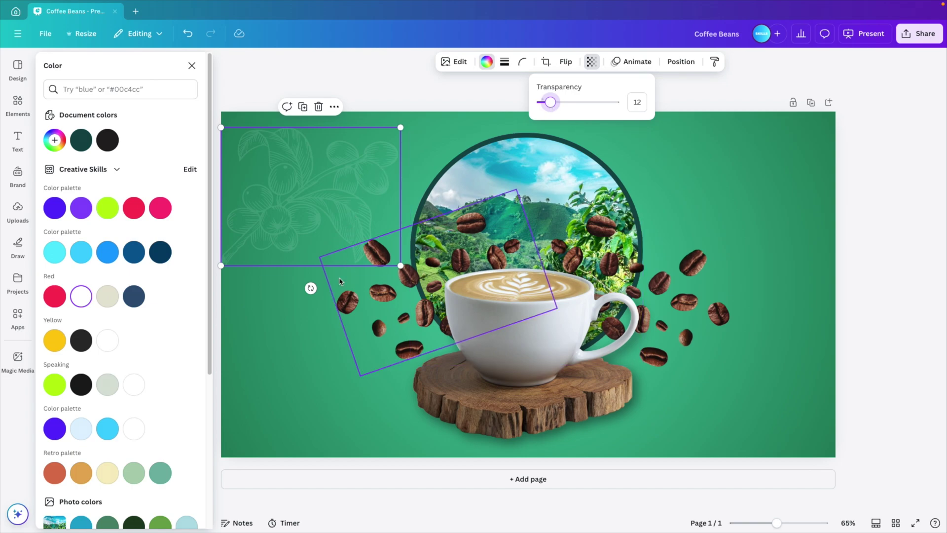
left_click_drag(311, 288, 227, 242)
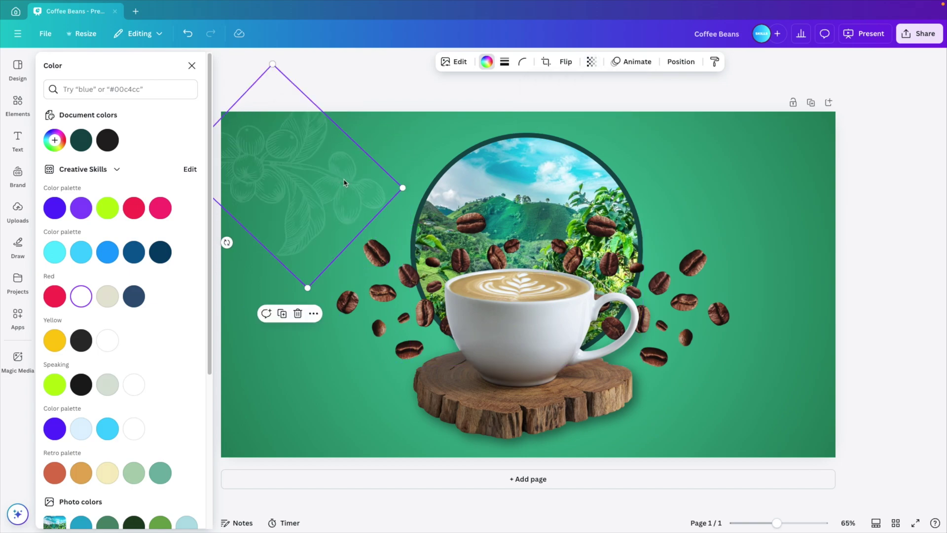
Step: Add a second coffee-plant line drawing at the upper right
left_click(22, 111)
left_click(68, 63)
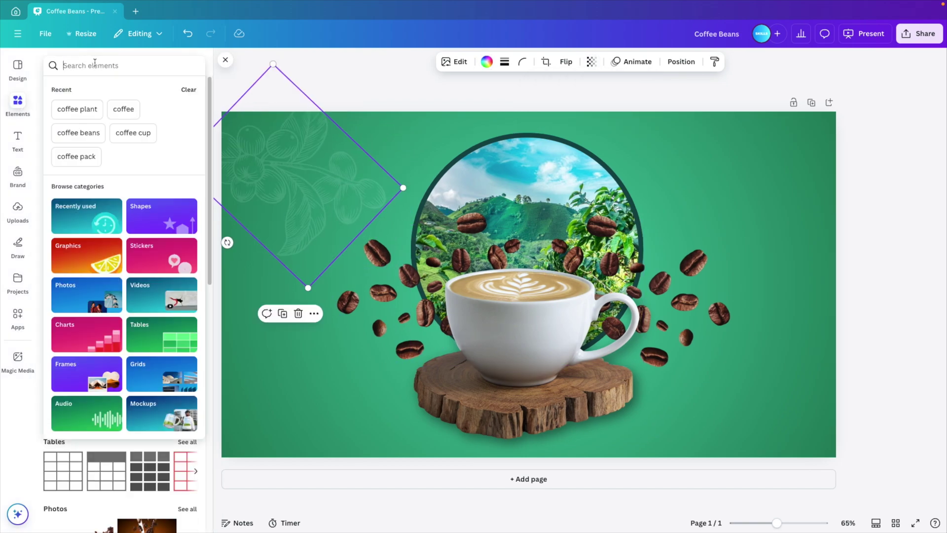
left_click(76, 108)
left_click(80, 89)
scroll(125, 229, "down", 5)
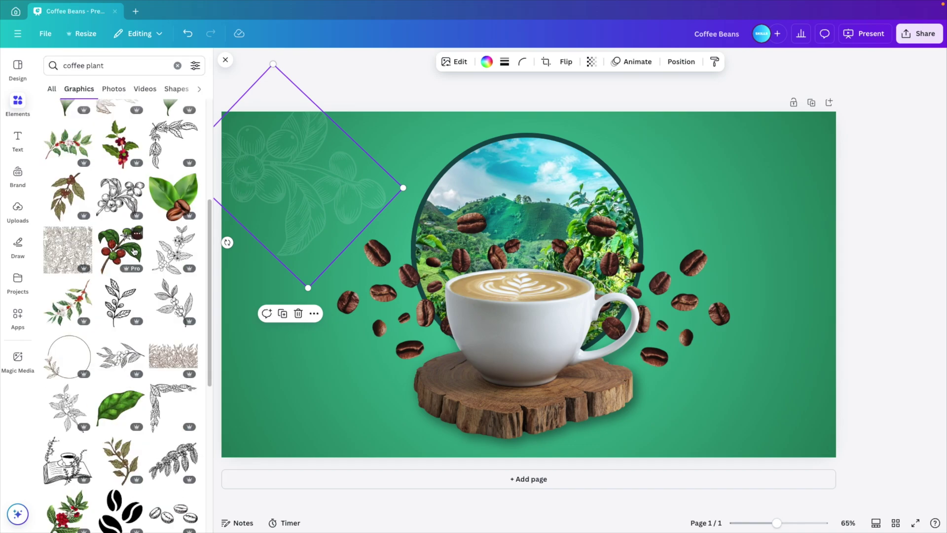
left_click(108, 358)
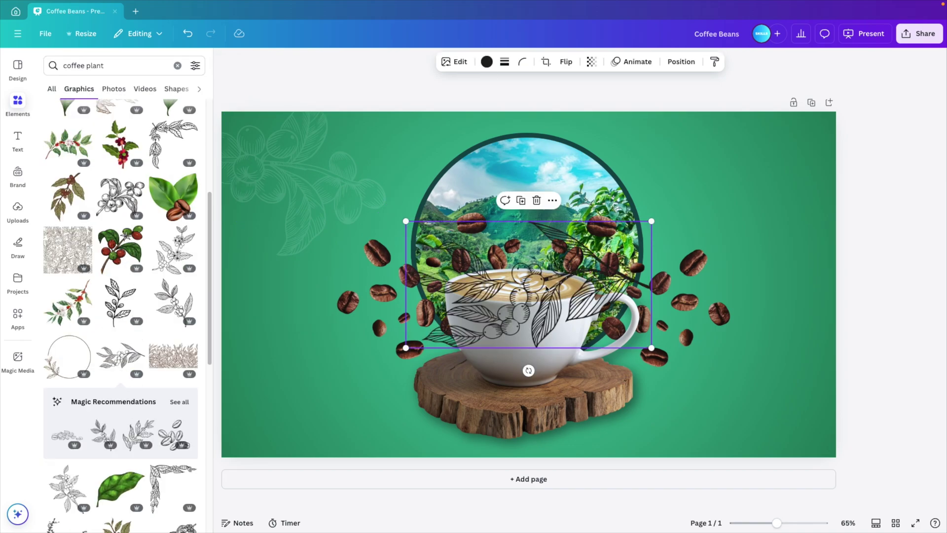
left_click_drag(528, 286, 751, 211)
Step: Copy the faint white style from the left drawing onto the right one
left_click(487, 61)
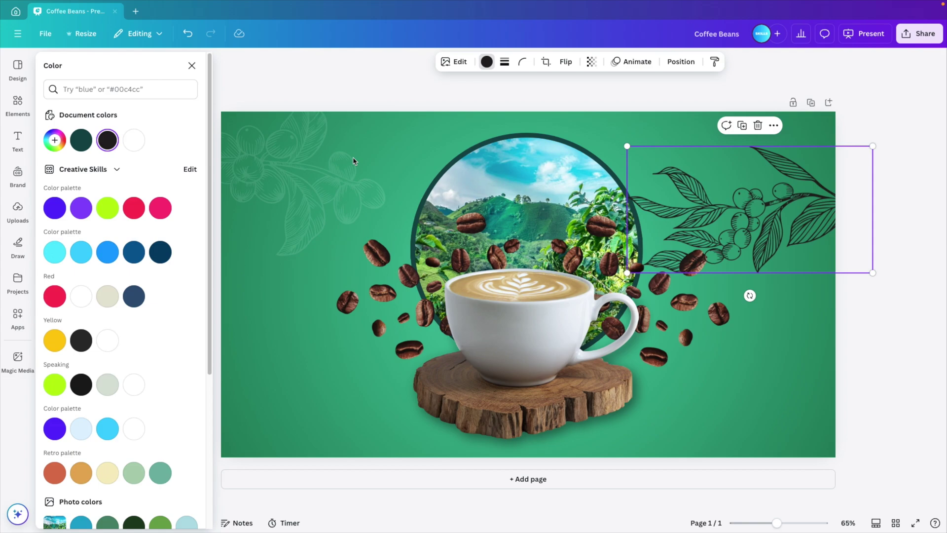
left_click(320, 188)
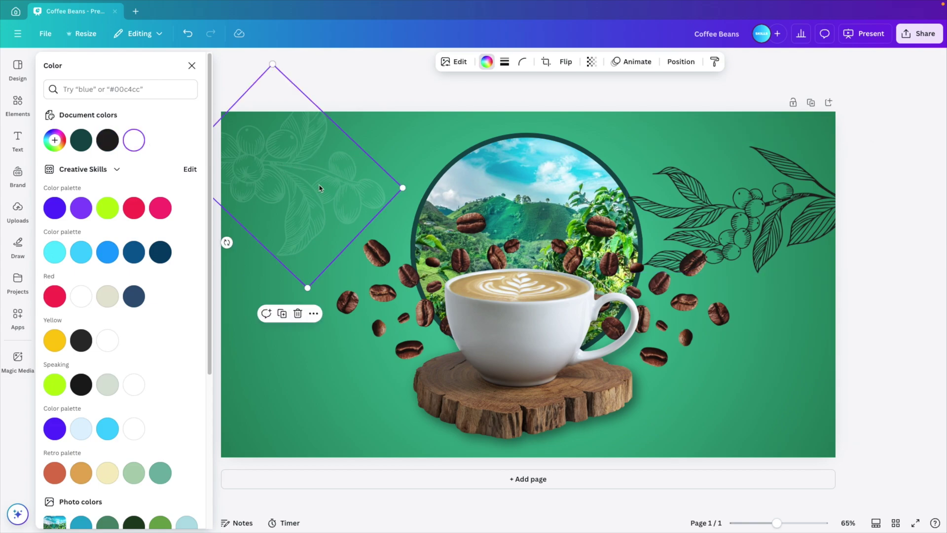
left_click(714, 63)
left_click(779, 223)
left_click_drag(778, 223, 782, 196)
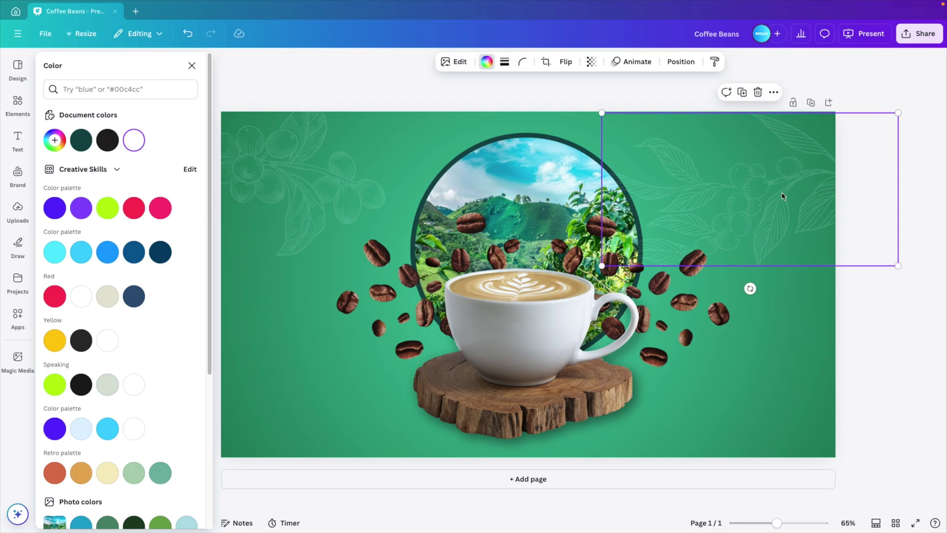
Step: Send the plant drawings behind the other elements and move the left one toward the lower left
left_click(671, 71)
left_click_drag(123, 150, 123, 316)
left_click_drag(750, 288, 779, 209)
left_click_drag(295, 187, 299, 224)
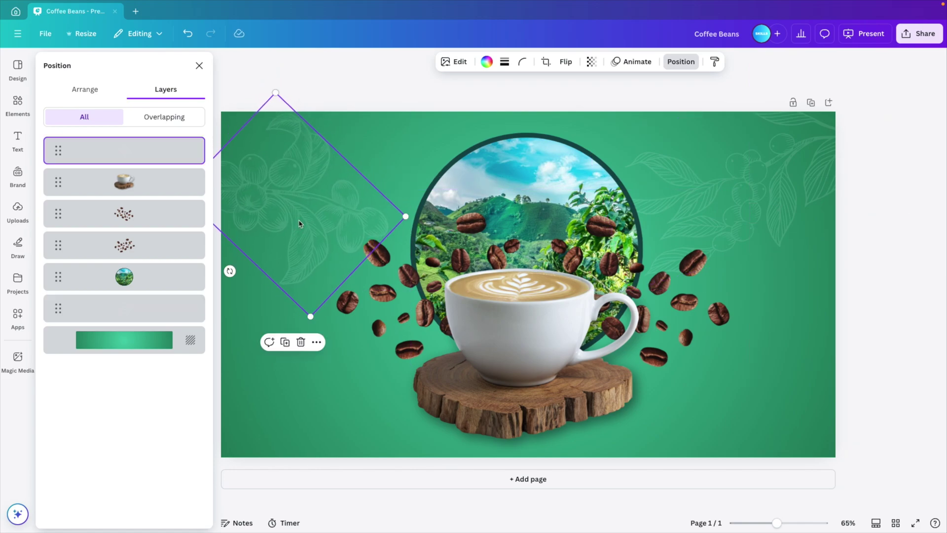
left_click(366, 100)
left_click(333, 220)
left_click_drag(311, 182, 316, 363)
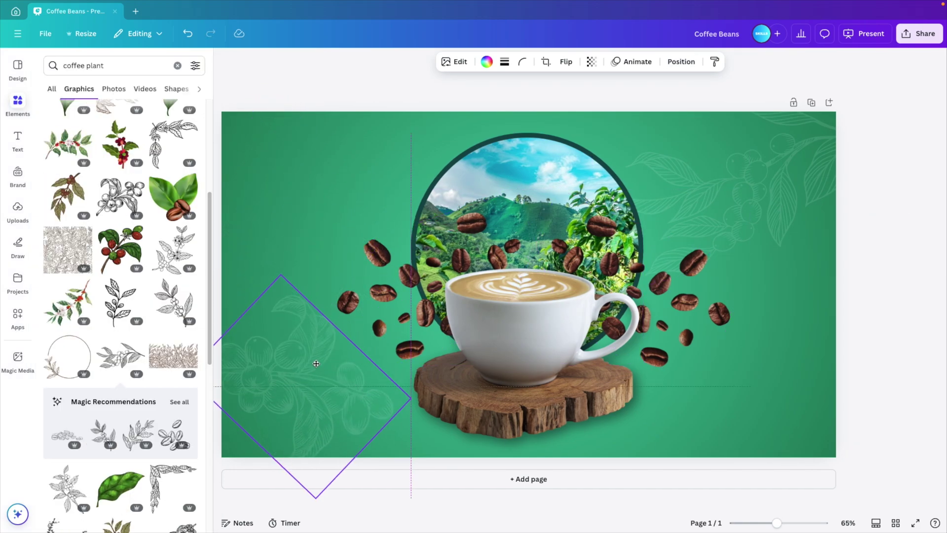
key("ctrl+z")
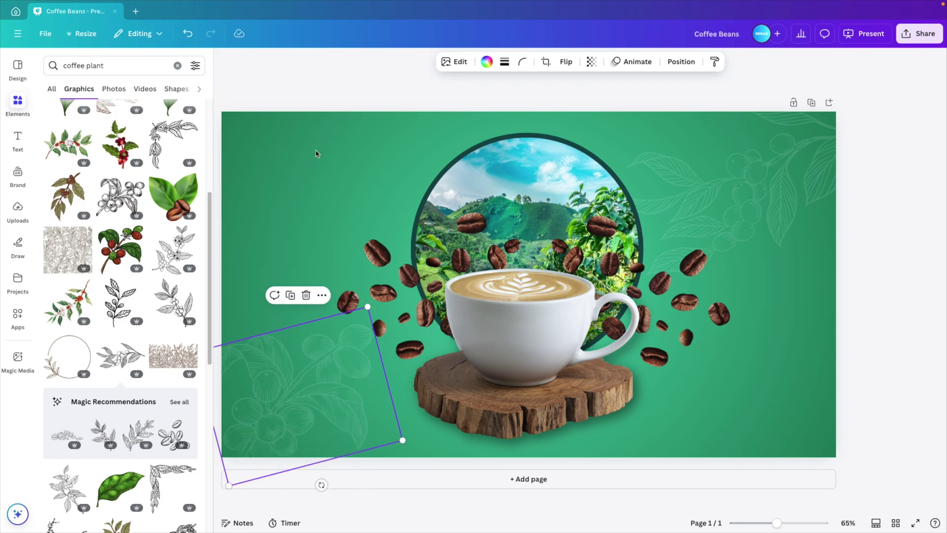
Step: Search text combinations for 'coffee' and add the 'Coffee person' heading
left_click(18, 136)
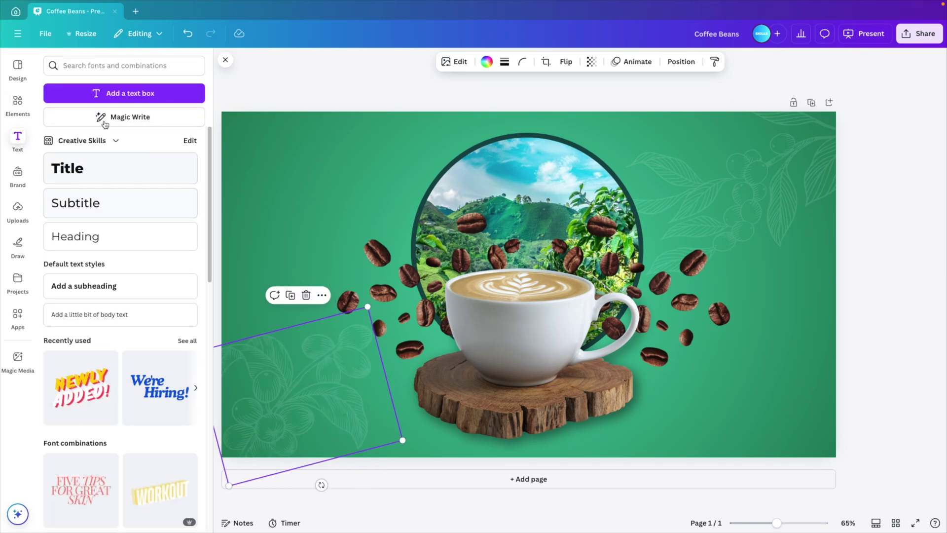
left_click(91, 60)
type("coffee")
key("Return")
left_click(81, 142)
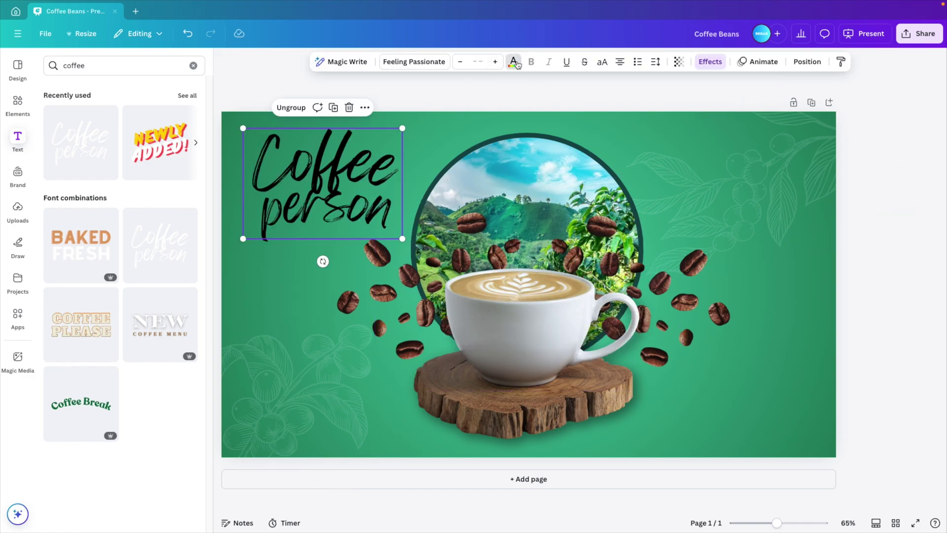
Step: Make the heading white, replace 'person' with 'time', then deselect it
left_click(513, 62)
left_click(134, 140)
left_click(326, 208)
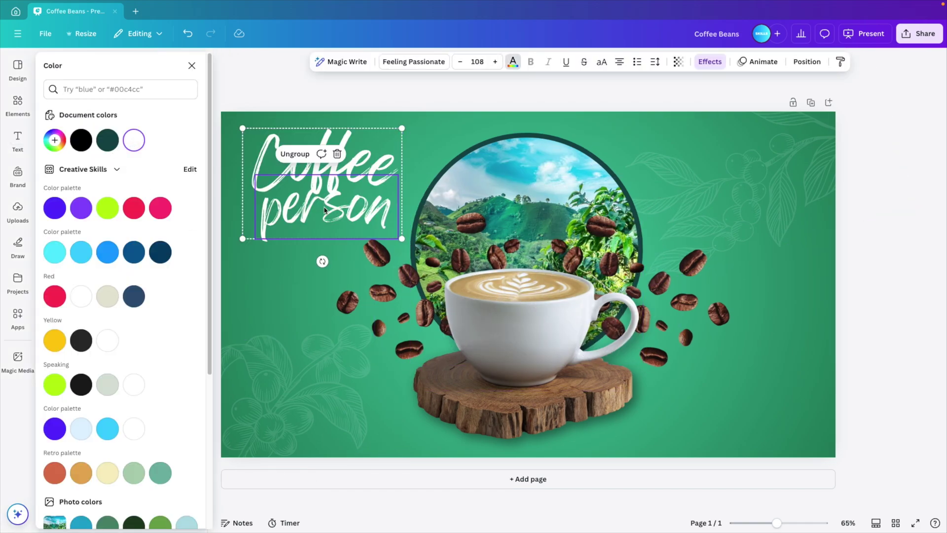
double_click(343, 211)
type("time")
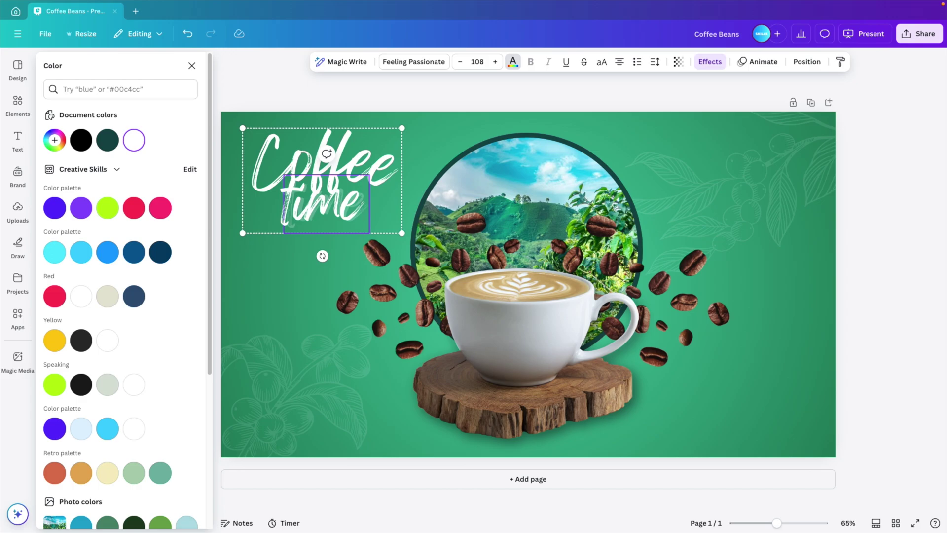
key("Escape")
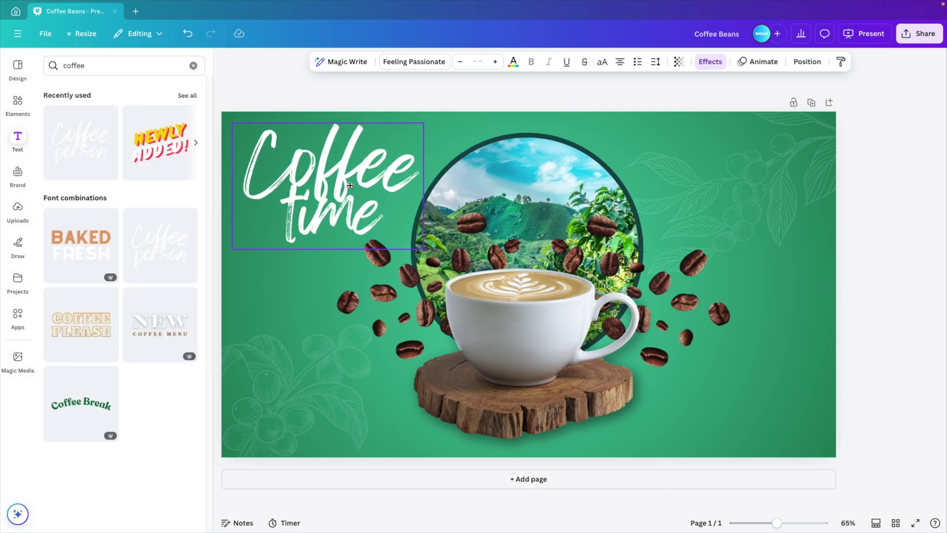
scroll(764, 346, "down", 2)
left_click(764, 345)
Step: Duplicate the slide as page 2 and try a Baseline animation on the coffee cup
left_click(723, 131)
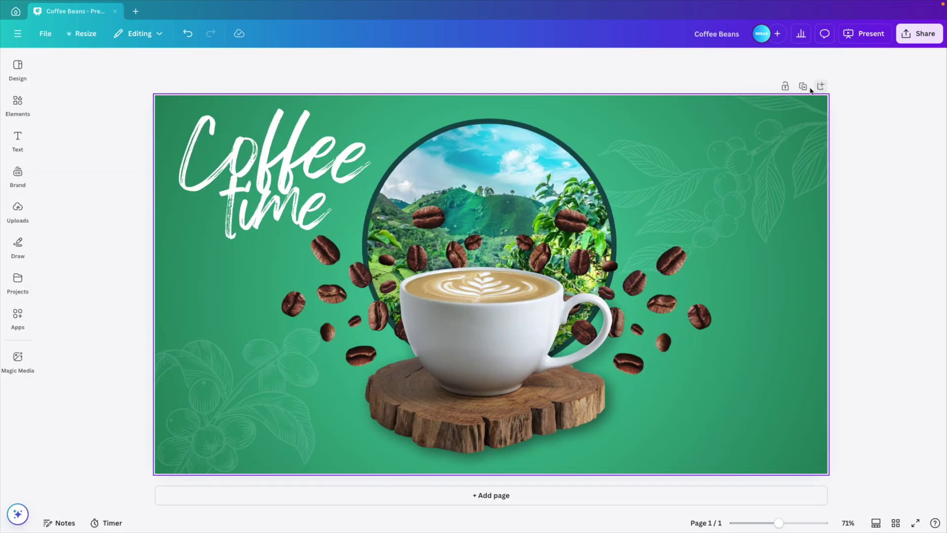
scroll(782, 258, "down", 2)
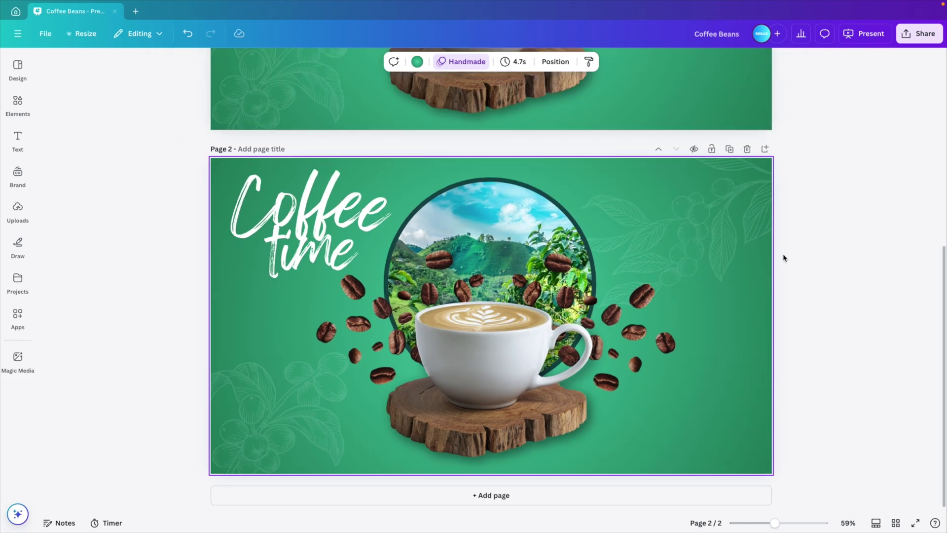
left_click(507, 350)
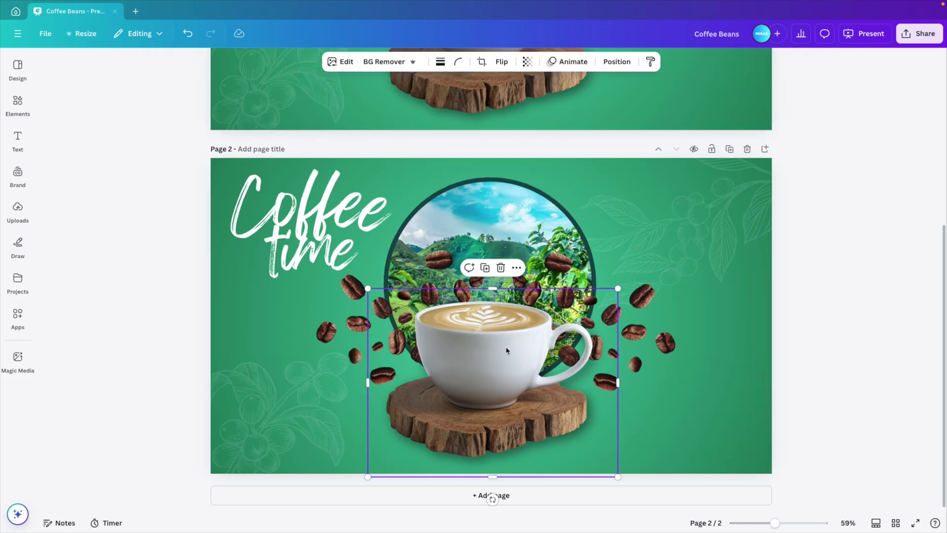
left_click(572, 61)
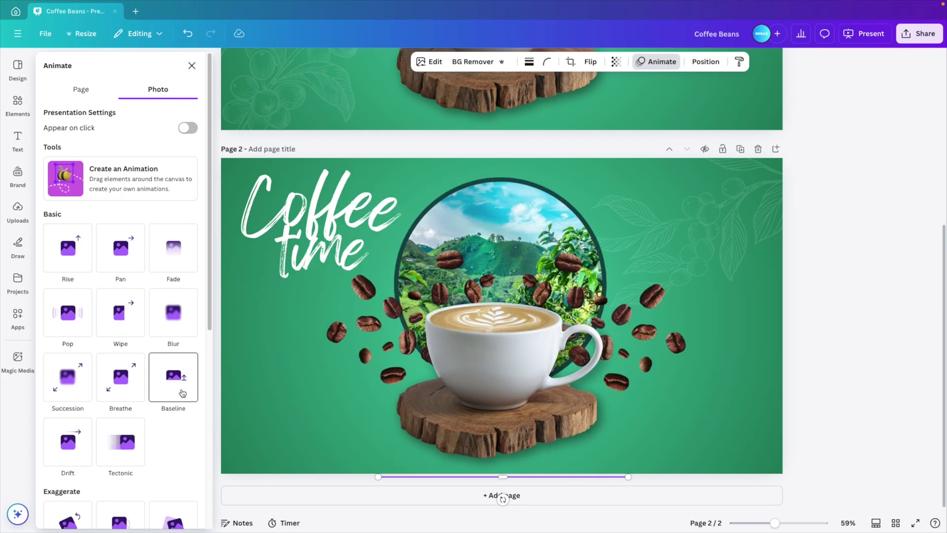
left_click(170, 391)
Step: Give the coffee beans a Breathe animation with reduced scale and the title a Scrapbook entrance
left_click(120, 511)
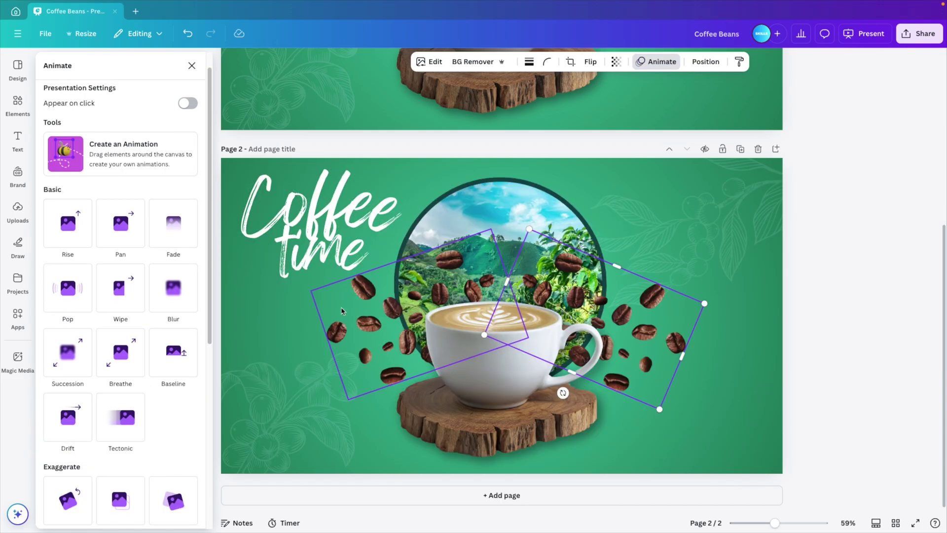
left_click(123, 365)
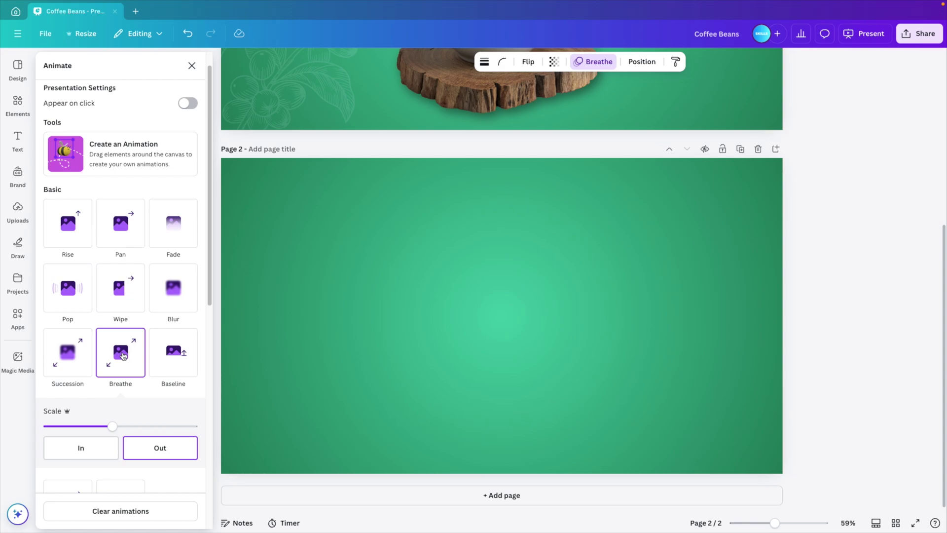
left_click_drag(116, 426, 91, 427)
left_click(315, 222)
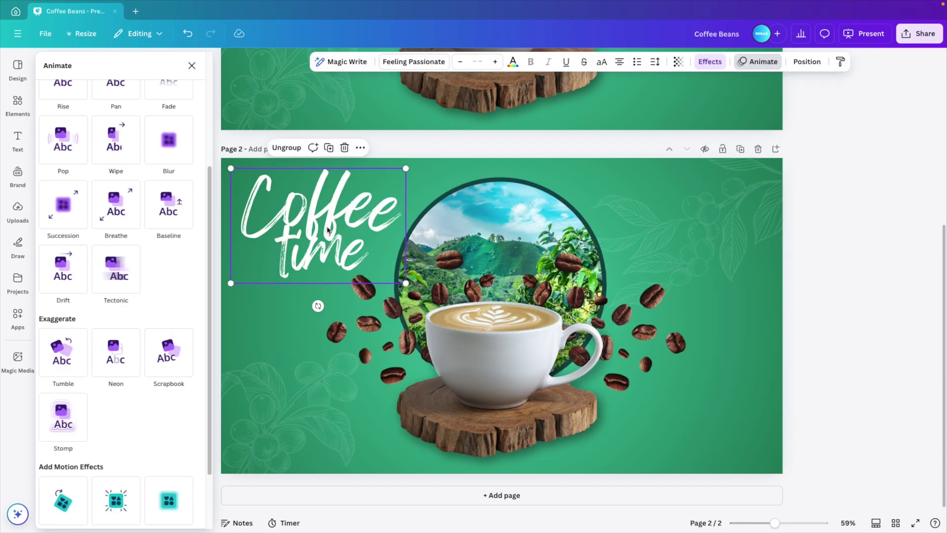
left_click(185, 362)
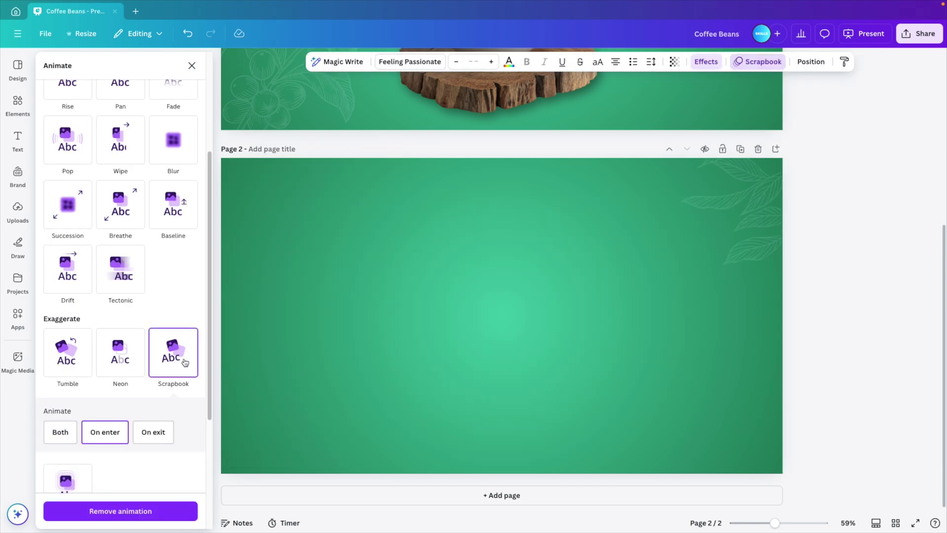
Step: Give both leaf drawings a Pan animation, with the lower-left leaf reversed to enter from the right
left_click(340, 404)
left_click(340, 404, "shift")
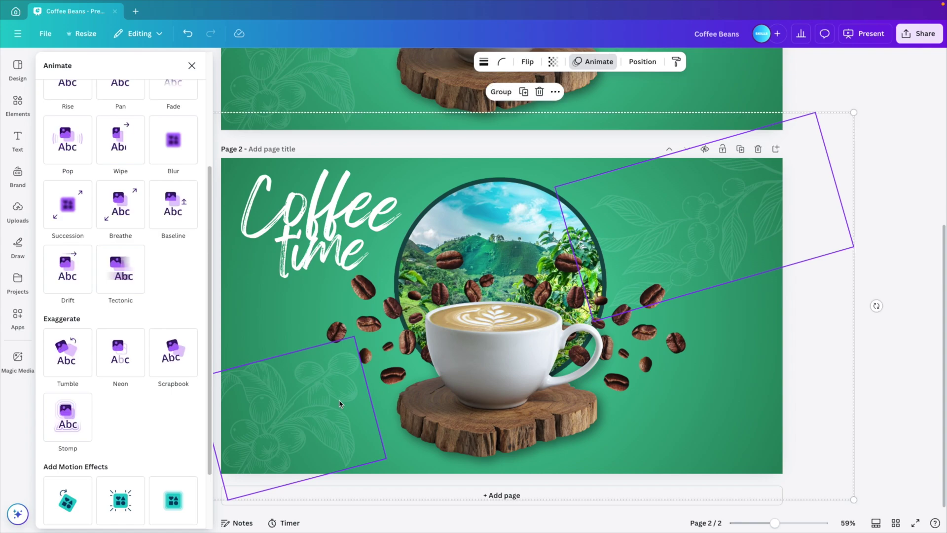
scroll(165, 234, "up", 1)
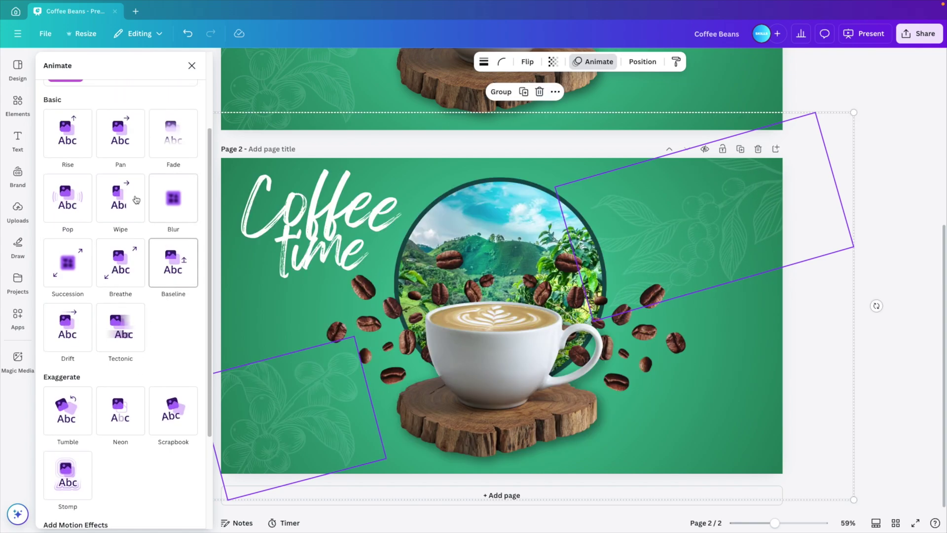
left_click(847, 260)
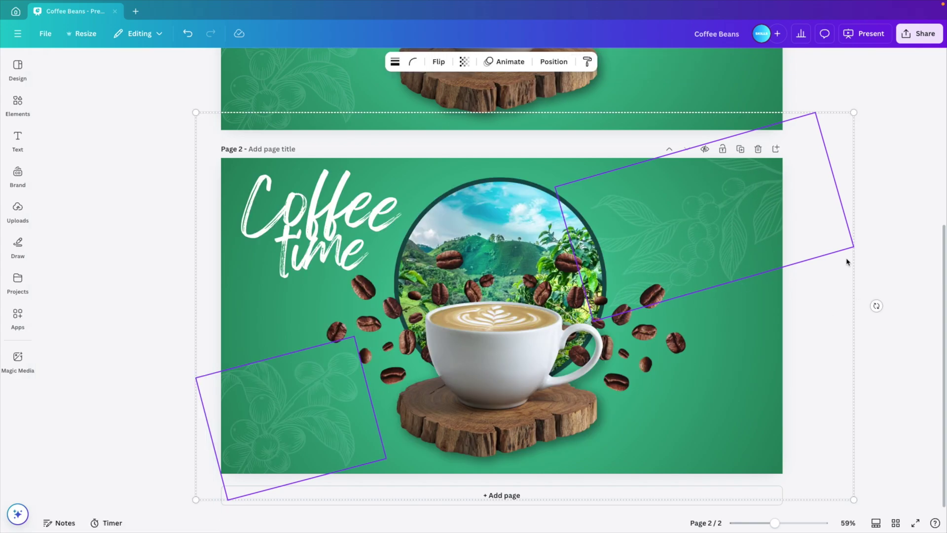
left_click(763, 209)
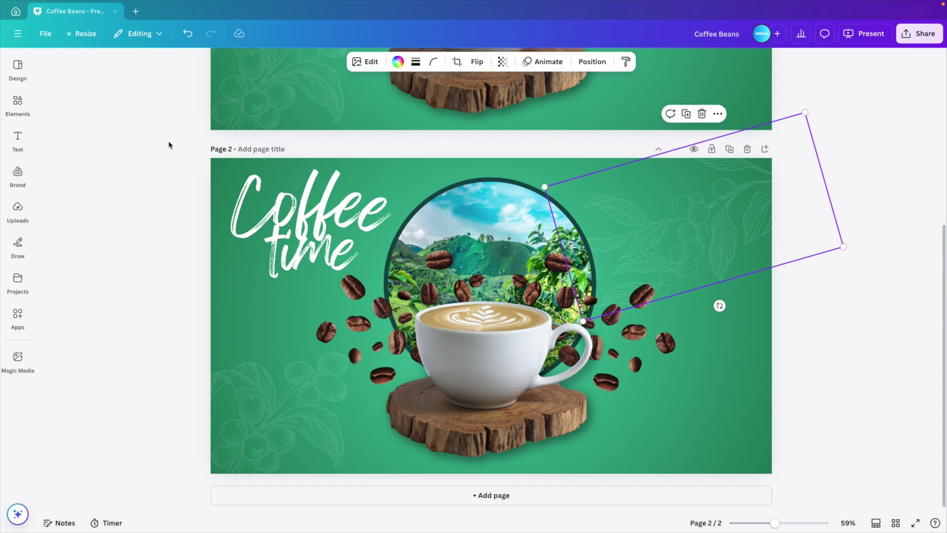
left_click(542, 61)
left_click(121, 247)
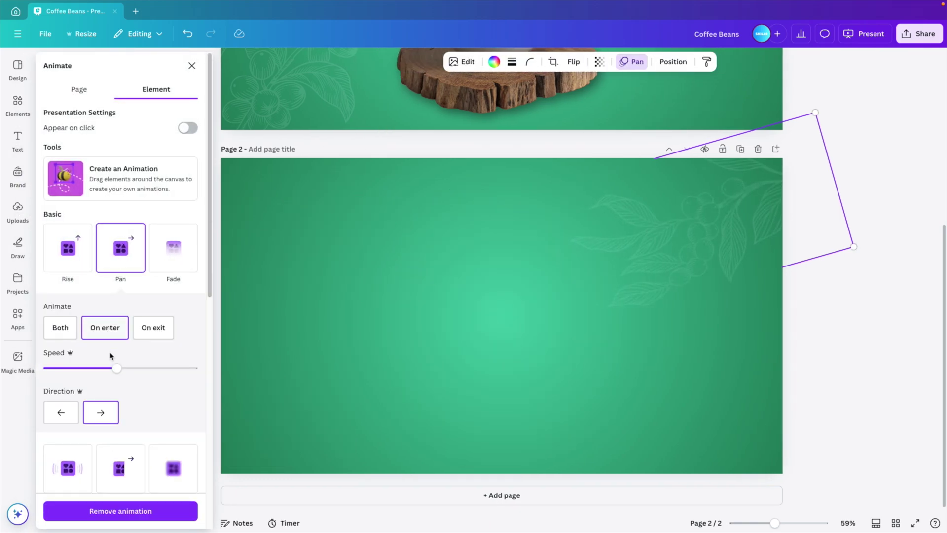
left_click(281, 419)
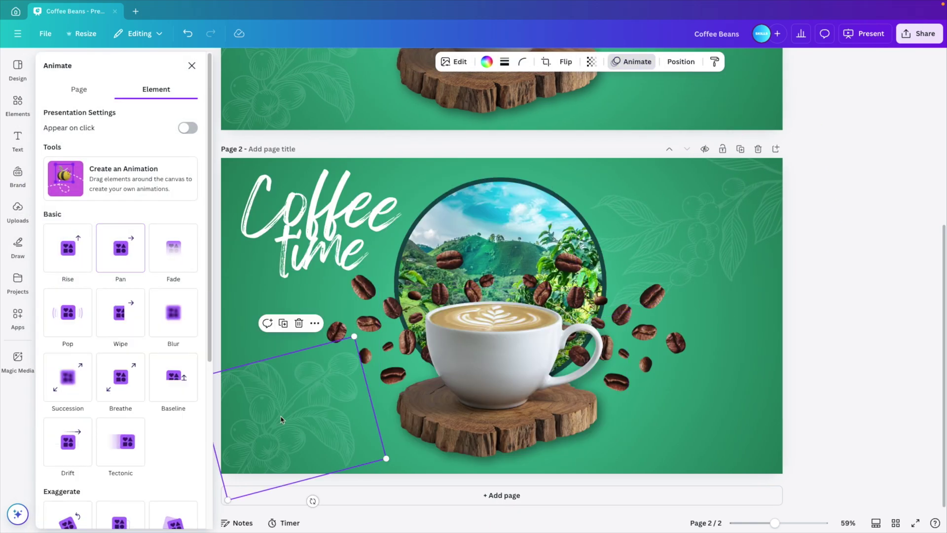
left_click(120, 248)
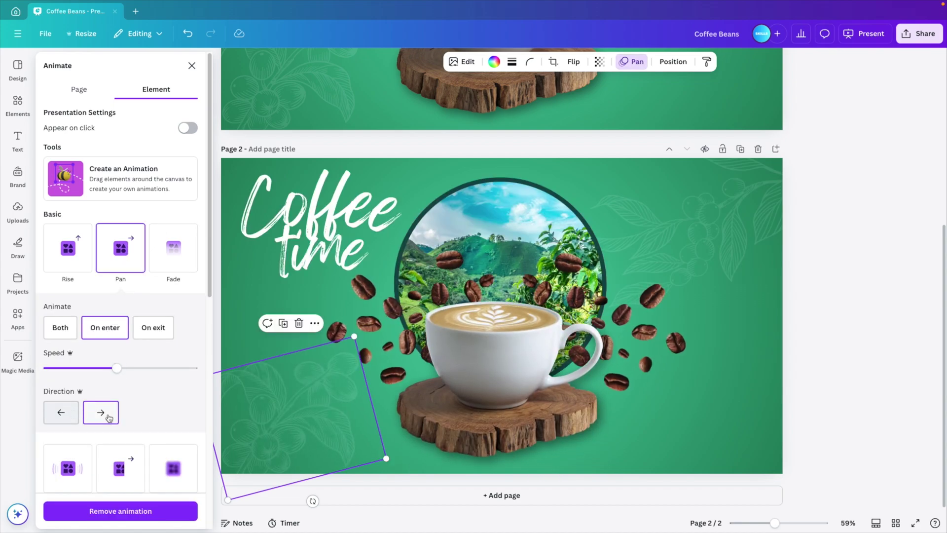
left_click(60, 412)
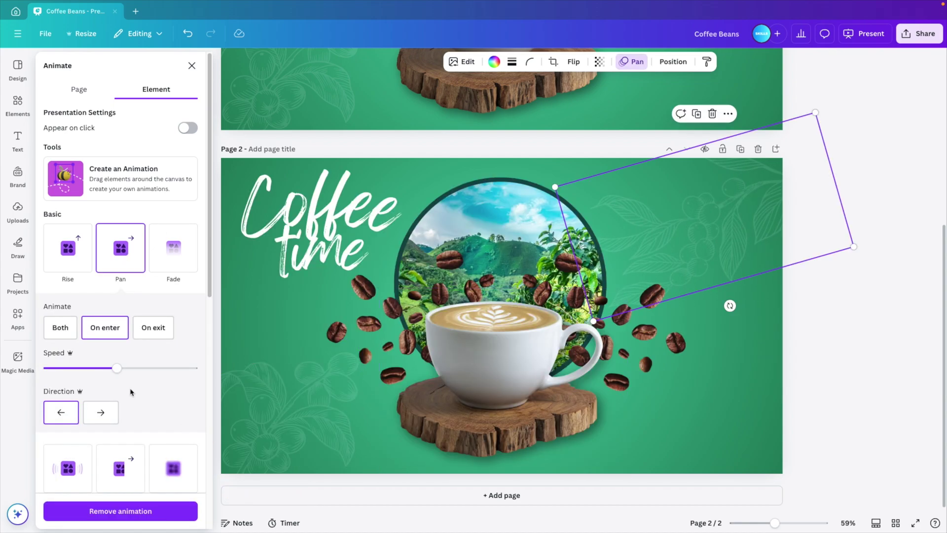
Step: Give the coffee-field circle a Rise animation at a slower speed
left_click(509, 178)
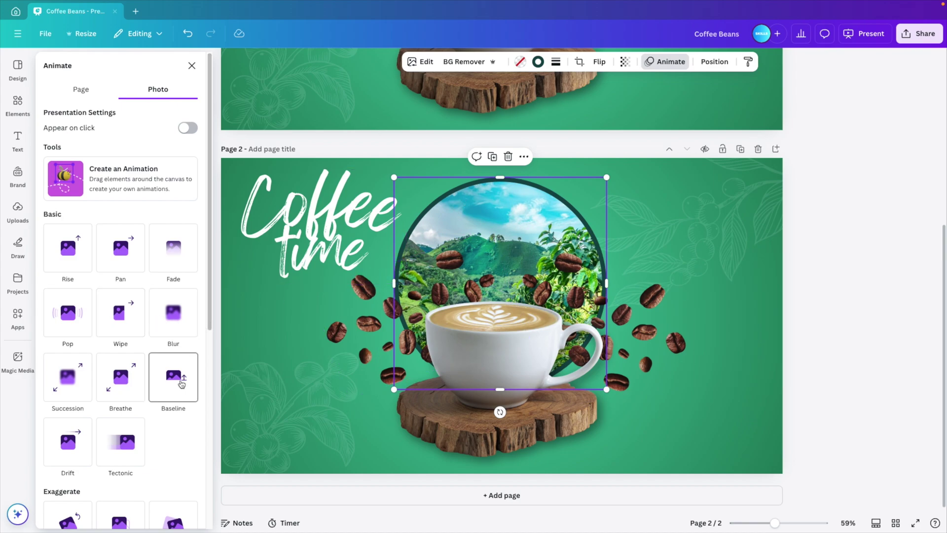
left_click(64, 268)
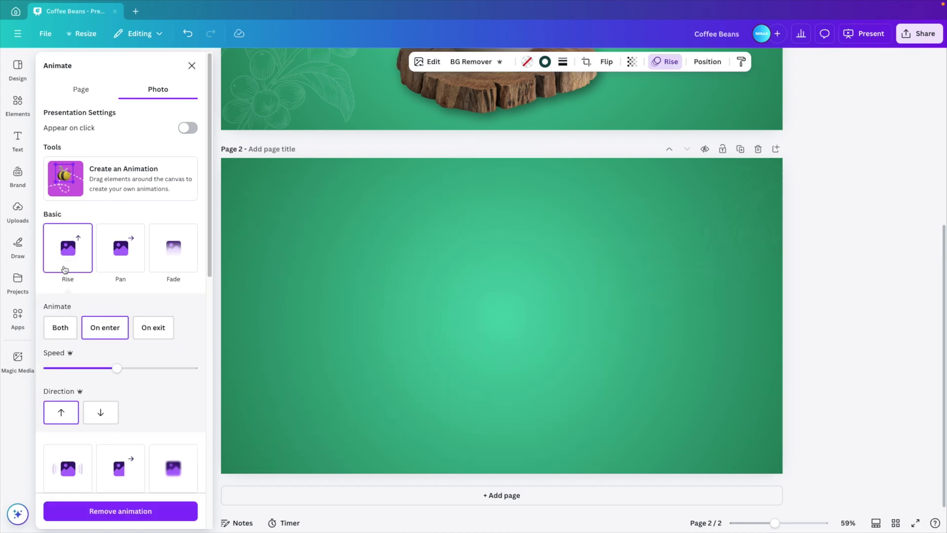
left_click_drag(107, 366, 80, 368)
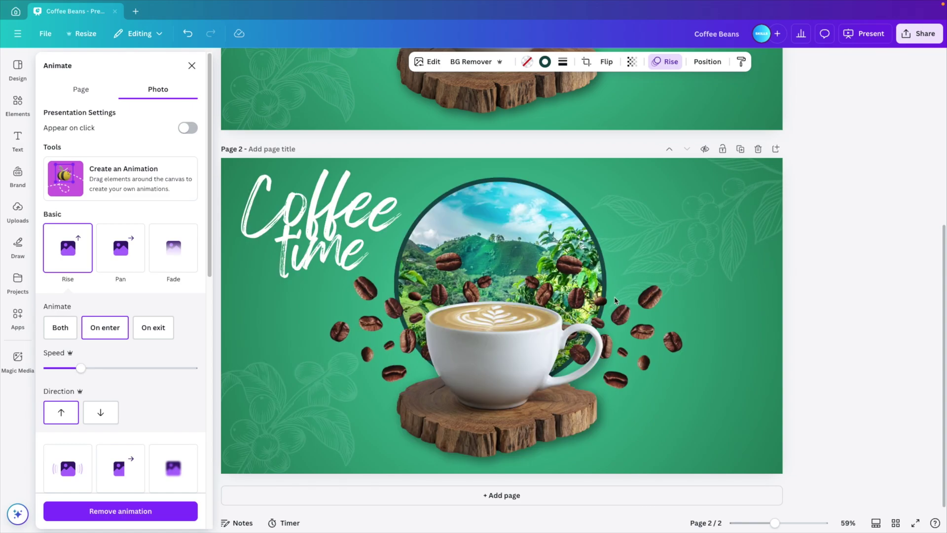
left_click(664, 339)
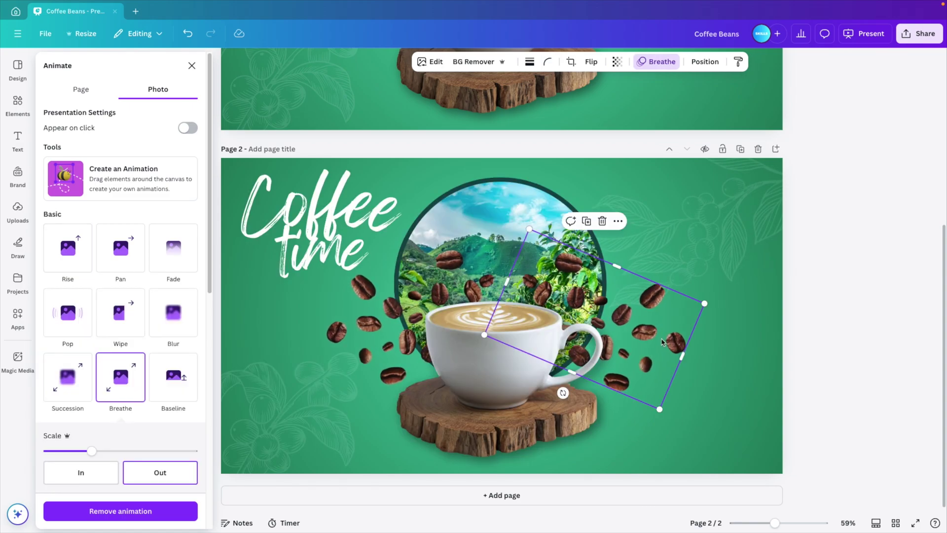
Step: Show page timing and drag the beans' animation track edge right, to 4.1s
right_click(663, 340)
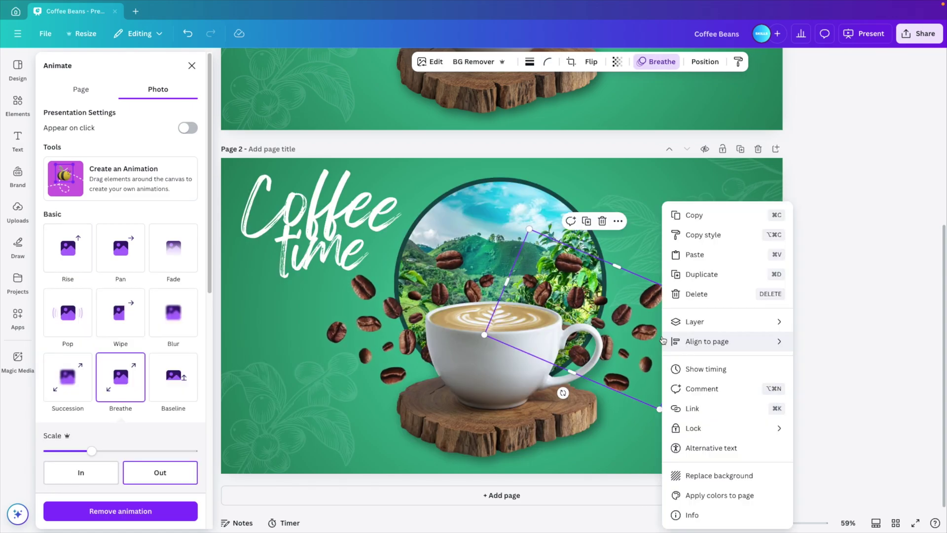
left_click(707, 371)
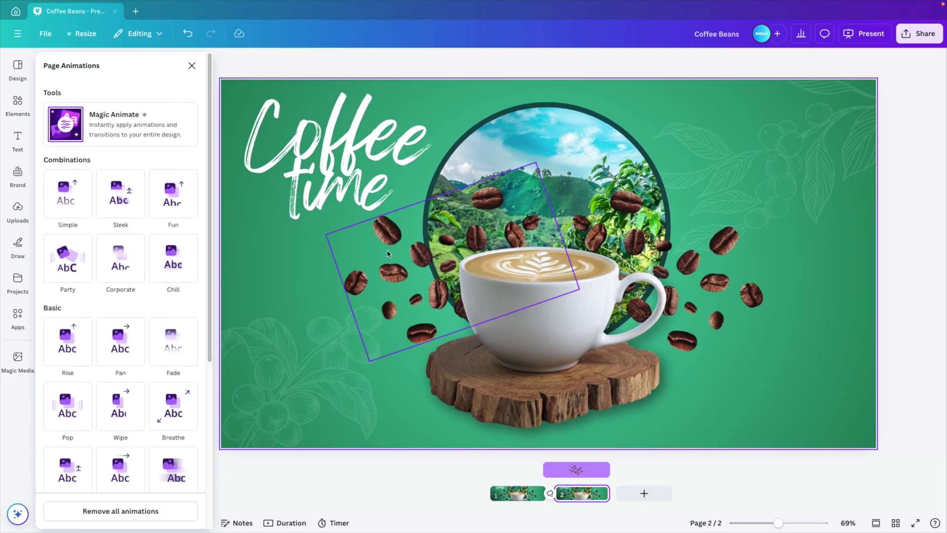
left_click(683, 380)
left_click_drag(546, 449, 574, 470)
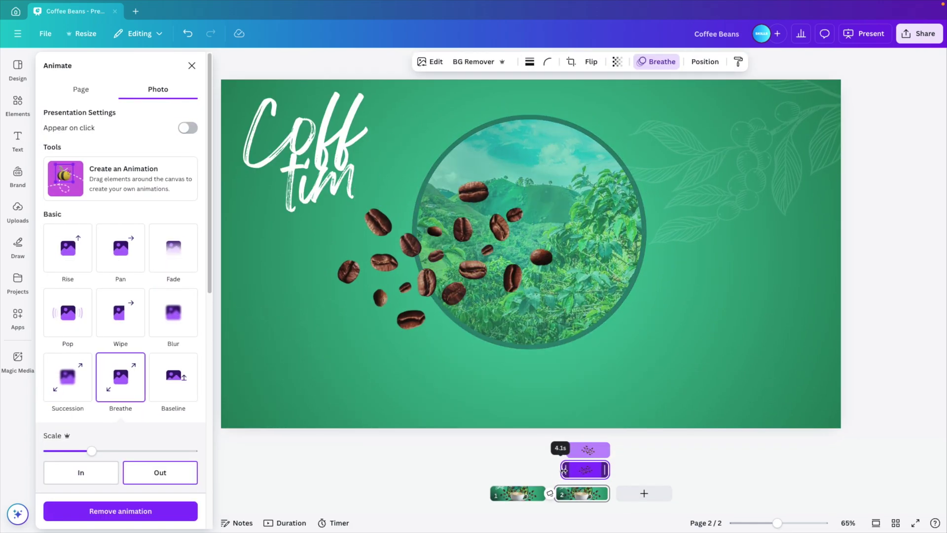
Step: Duplicate page 2 as page 3, then delete every element on page 2 except the green background
left_click(572, 494)
key("ctrl+d")
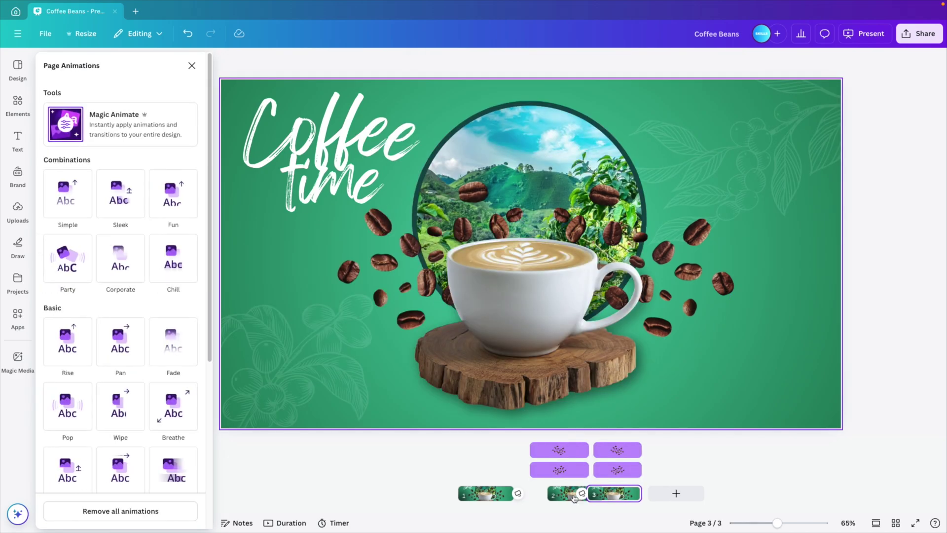
left_click_drag(866, 427, 220, 85)
key("Delete")
left_click(483, 218)
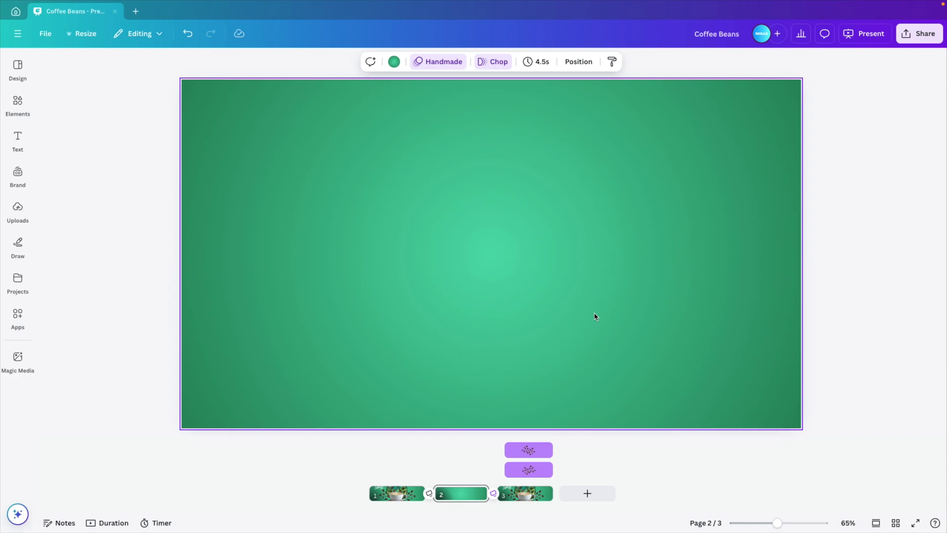